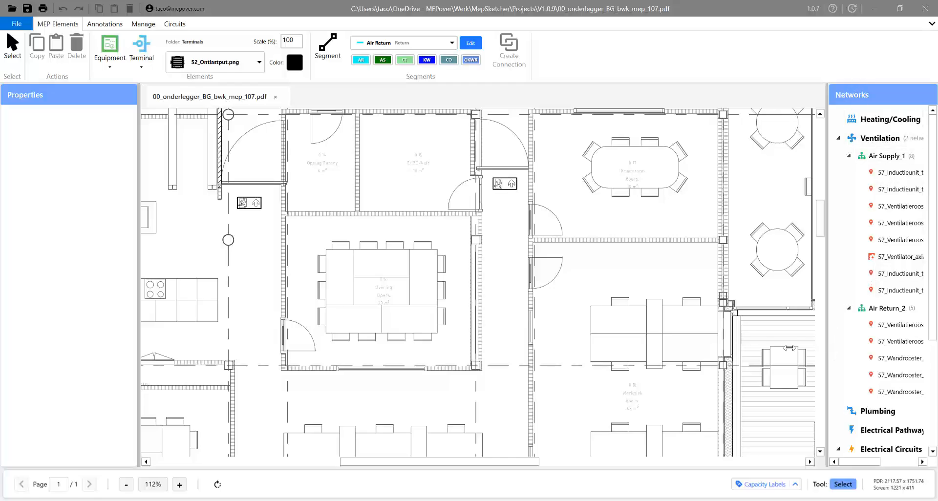
# Widen the Networks list and bring the existing Electrical Circuits tree into view
pyautogui.moveTo(789, 348); pyautogui.dragTo(773, 349)
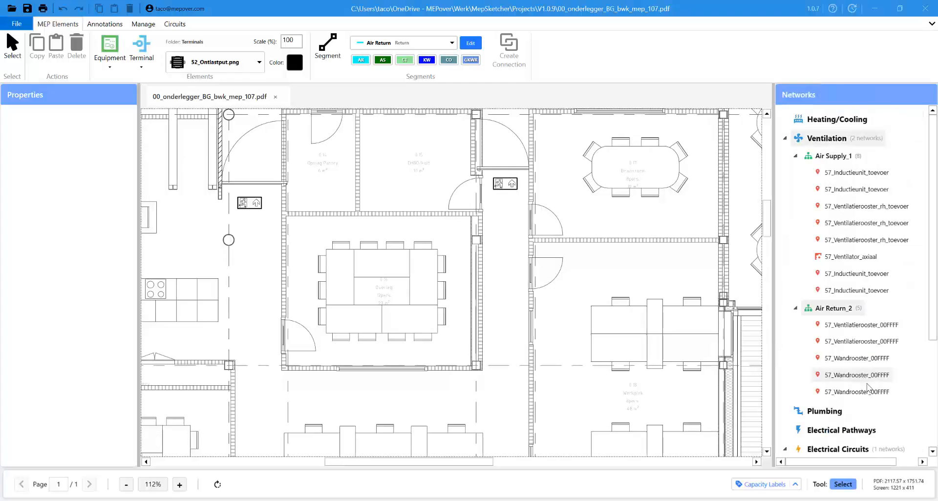
pyautogui.scroll(-2, 867, 387)
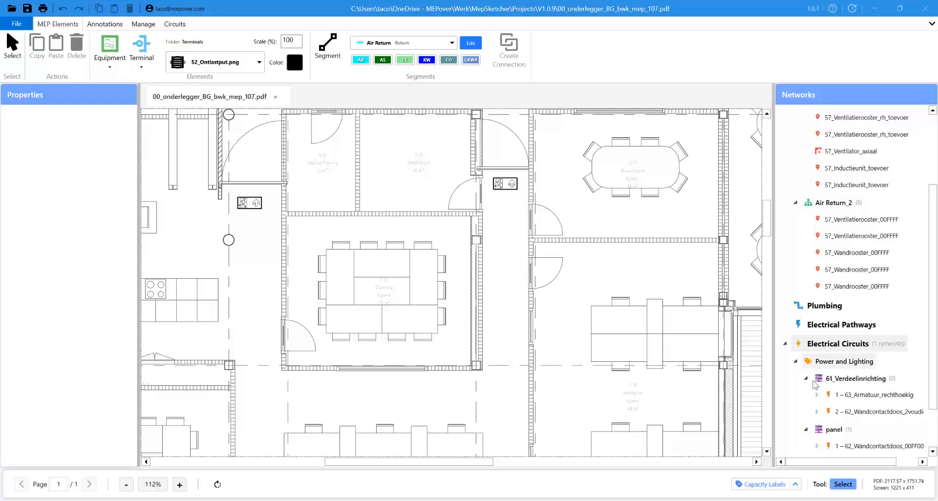
pyautogui.scroll(-1, 831, 405)
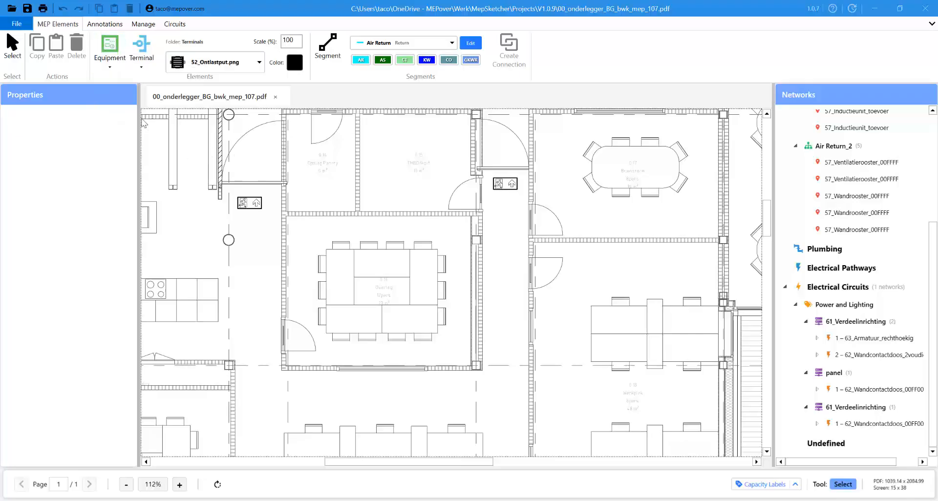
# Place a 61_Verdeelinrichting.png distribution board as equipment against the lower wall of the Opslag Pantry room
pyautogui.click(112, 47)
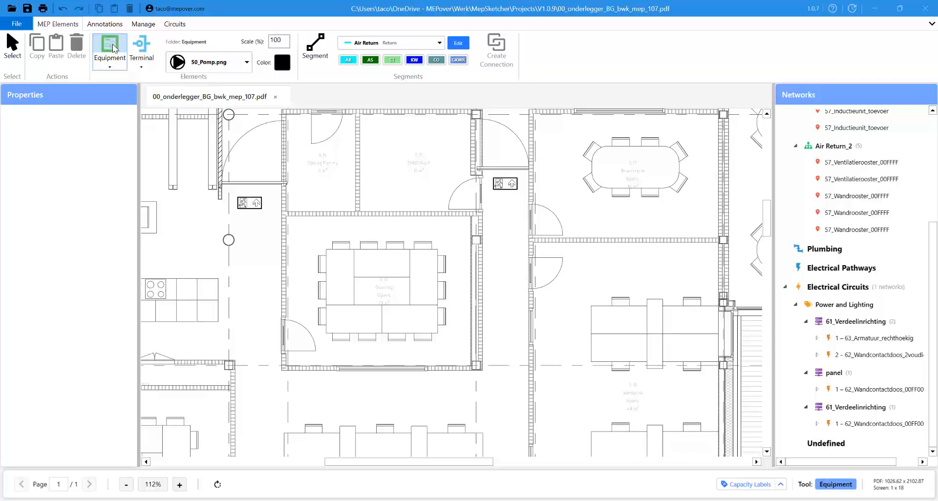
pyautogui.click(244, 62)
pyautogui.scroll(-2, 228, 183)
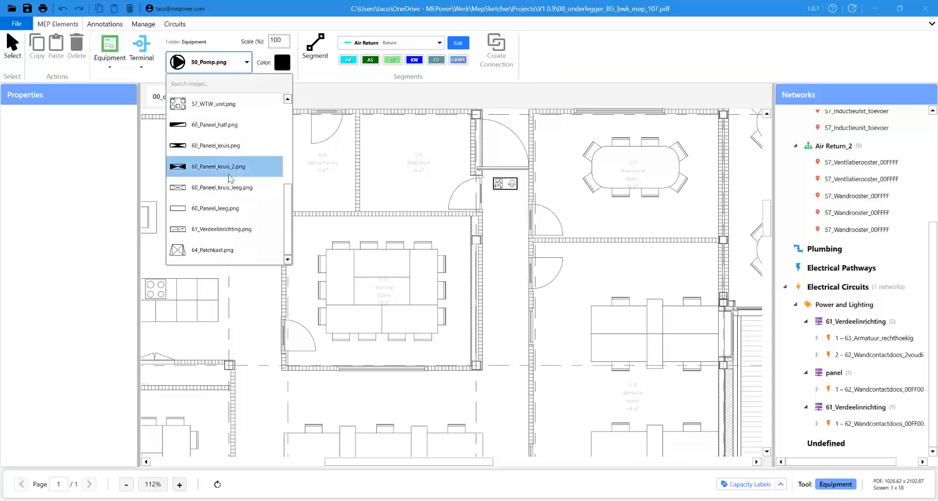
pyautogui.click(203, 227)
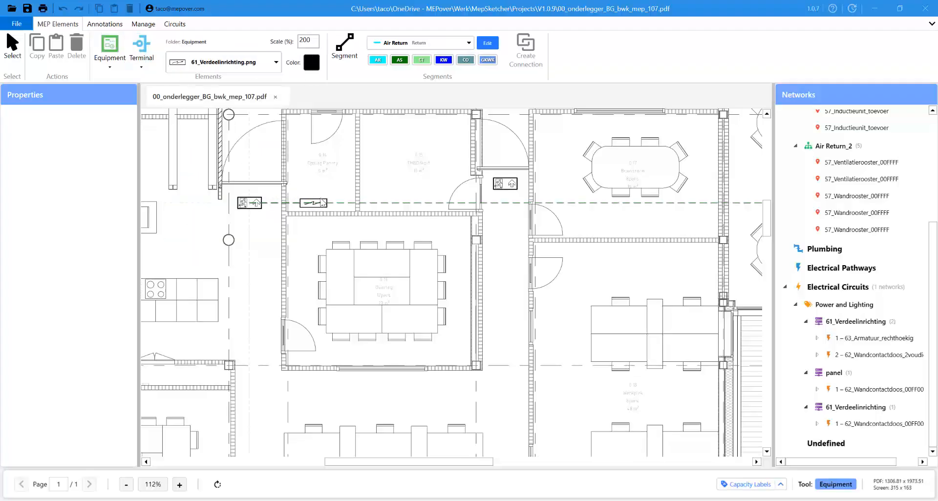
pyautogui.scroll(1, 328, 208)
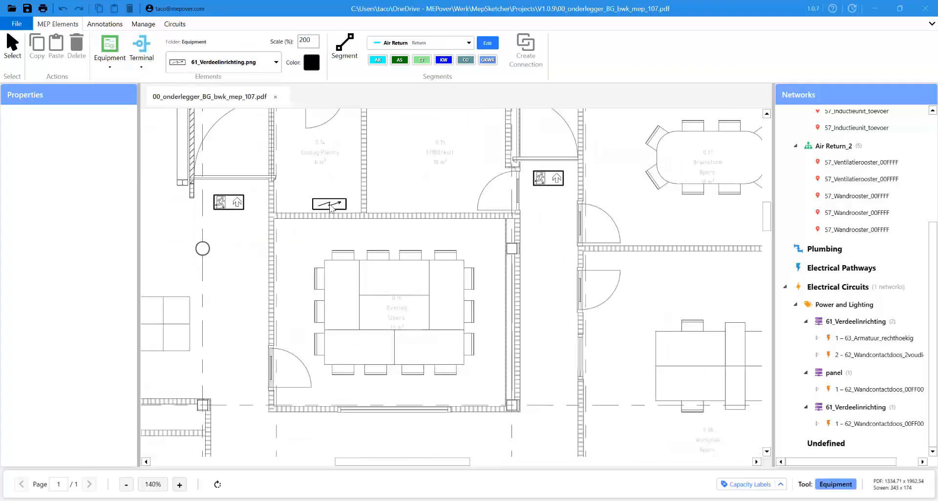
pyautogui.scroll(1, 330, 209)
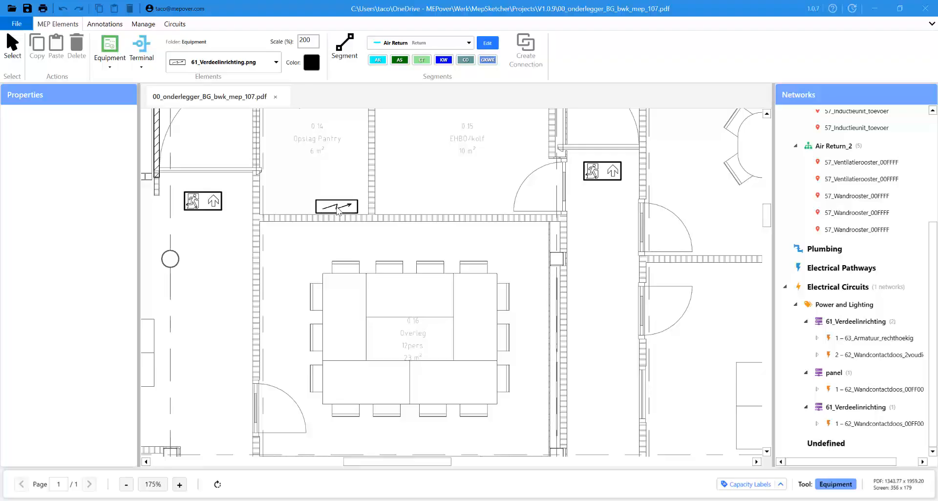
pyautogui.click(337, 209)
pyautogui.press('Escape')
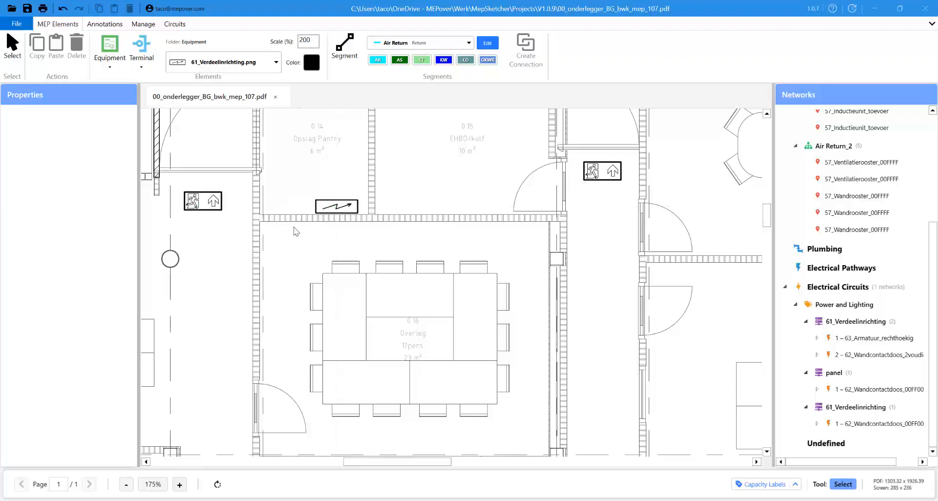
# Place four 62_Wandcontactdoos_2voudig.png socket terminals in the Overleg meeting room, one against each wall
pyautogui.scroll(-1, 285, 213)
pyautogui.moveTo(364, 274)
pyautogui.mouseDown(button='middle')
pyautogui.moveTo(350, 267)
pyautogui.moveTo(361, 255)
pyautogui.mouseUp(button='middle')
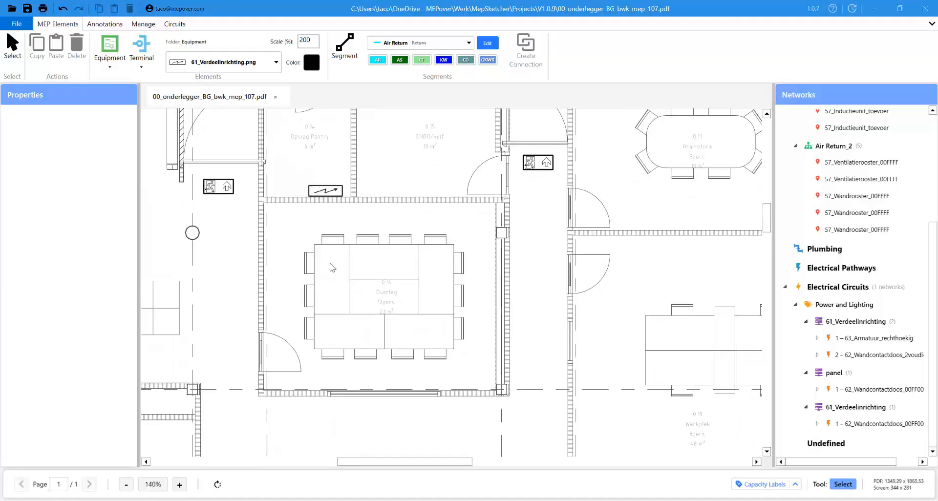
pyautogui.click(144, 49)
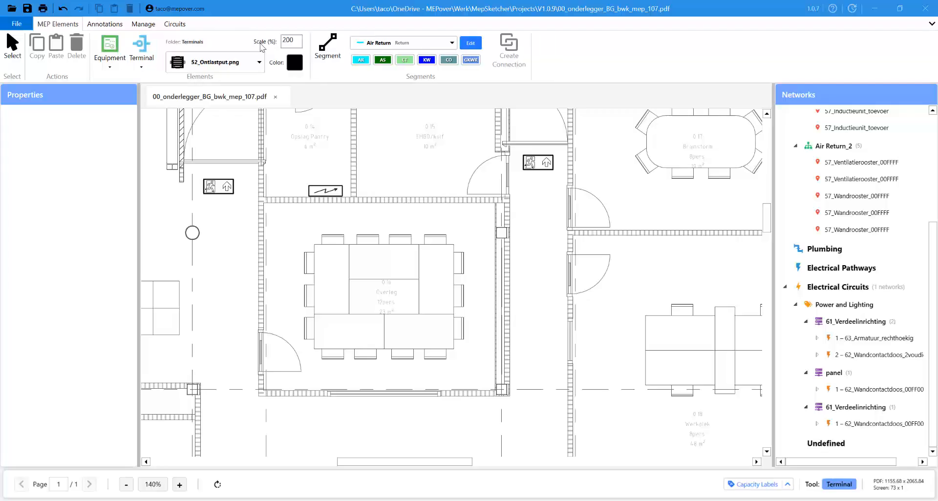
pyautogui.click(256, 68)
pyautogui.scroll(-10, 235, 164)
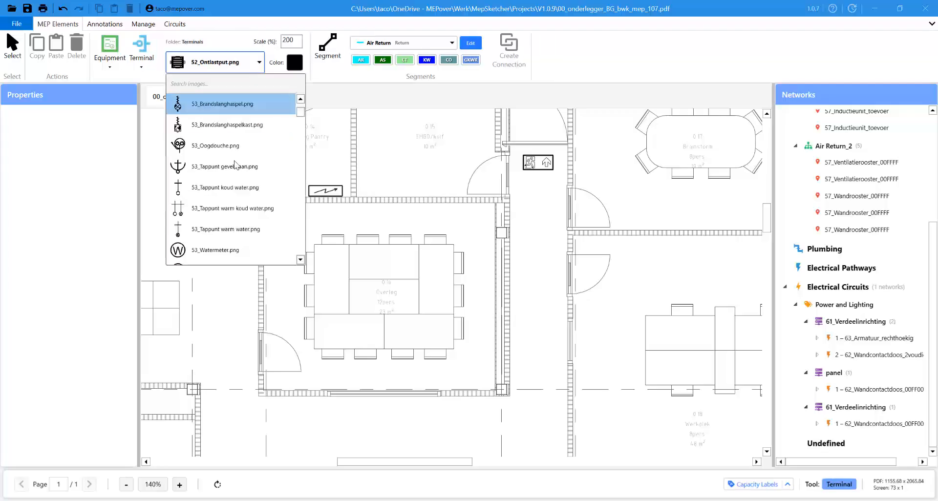
pyautogui.scroll(-6, 236, 169)
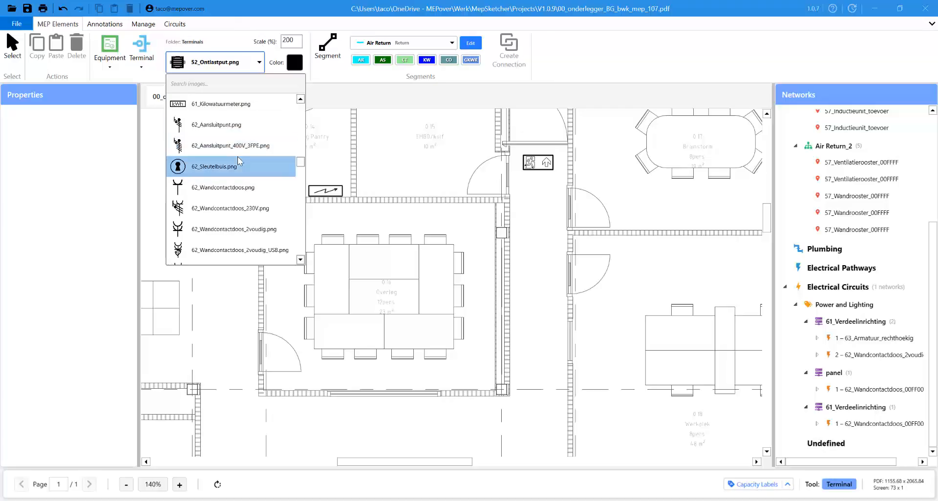
pyautogui.scroll(-1, 237, 156)
pyautogui.click(237, 167)
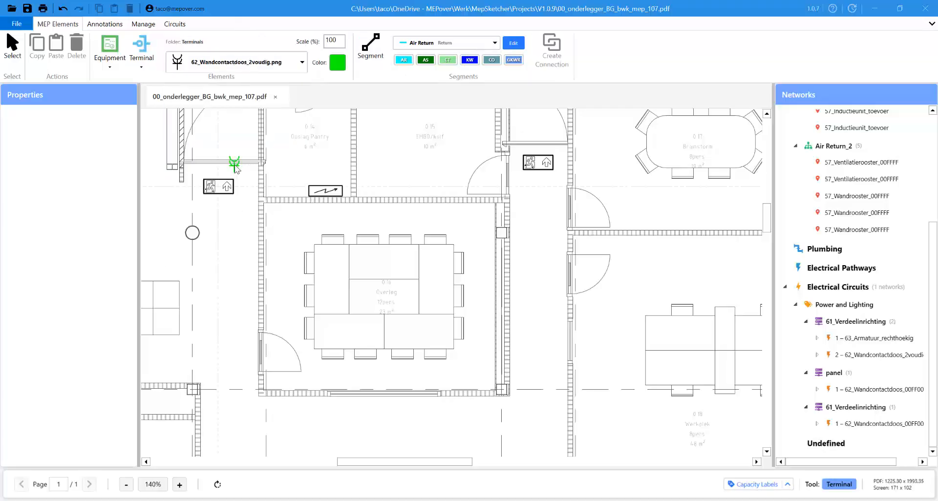
pyautogui.click(432, 215)
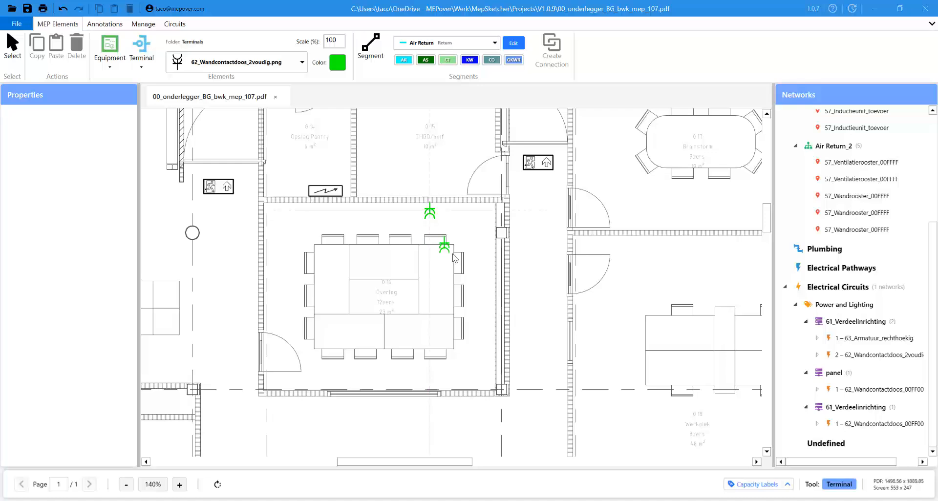
pyautogui.click(489, 282)
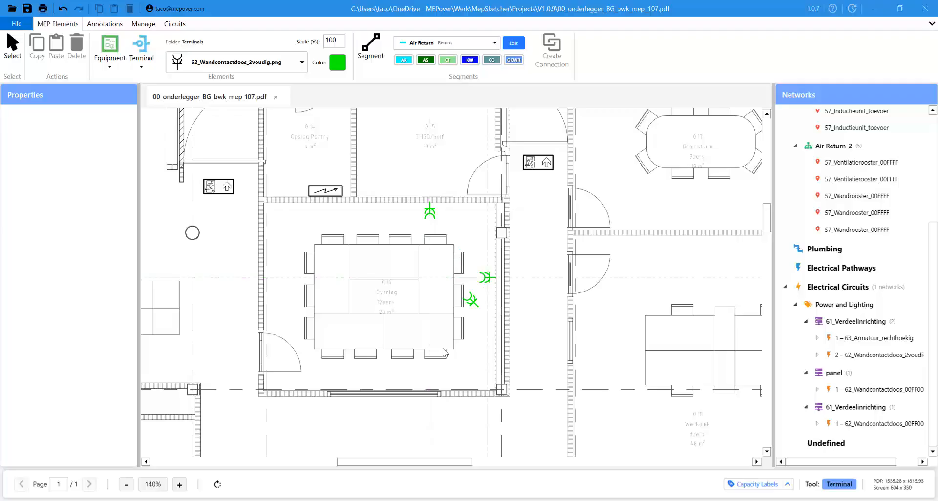
pyautogui.click(452, 387)
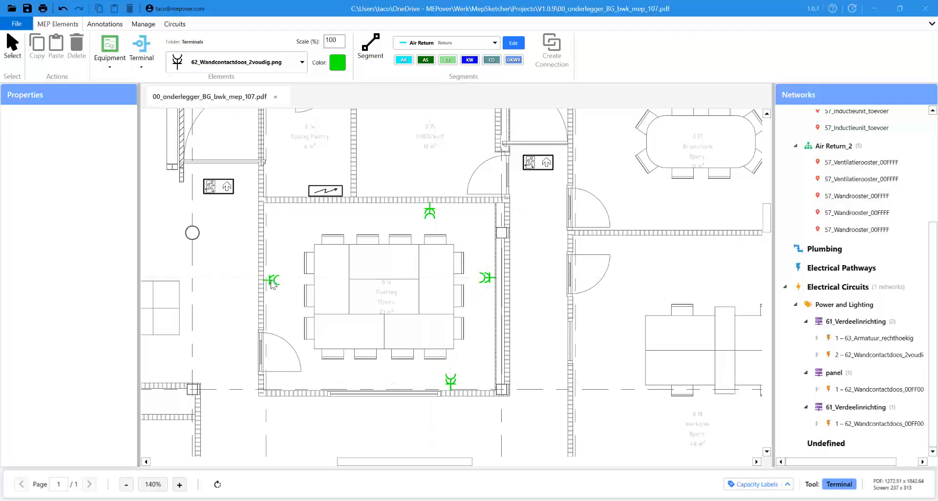
pyautogui.click(272, 282)
# Place a double wall socket on the right wall of the Opslag Pantry and another on the right wall of the adjacent EHBO room
pyautogui.moveTo(291, 171); pyautogui.dragTo(295, 208, button='middle')
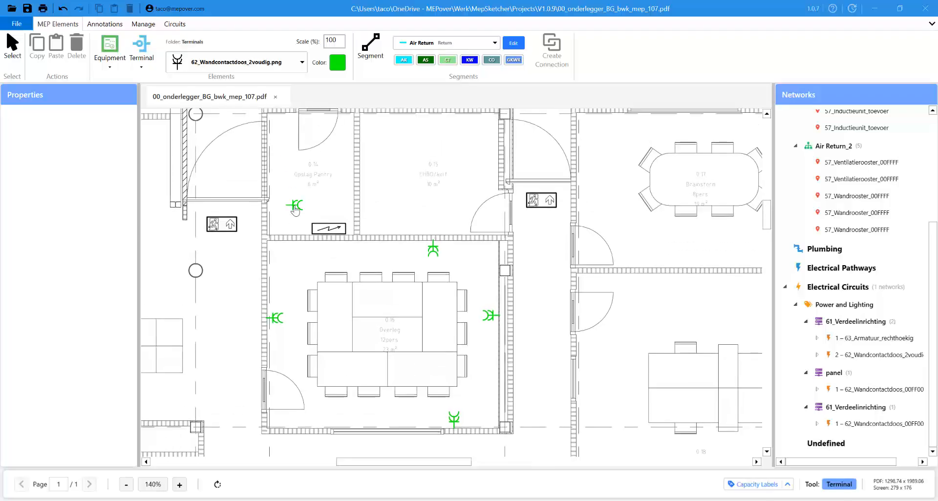
pyautogui.click(348, 190)
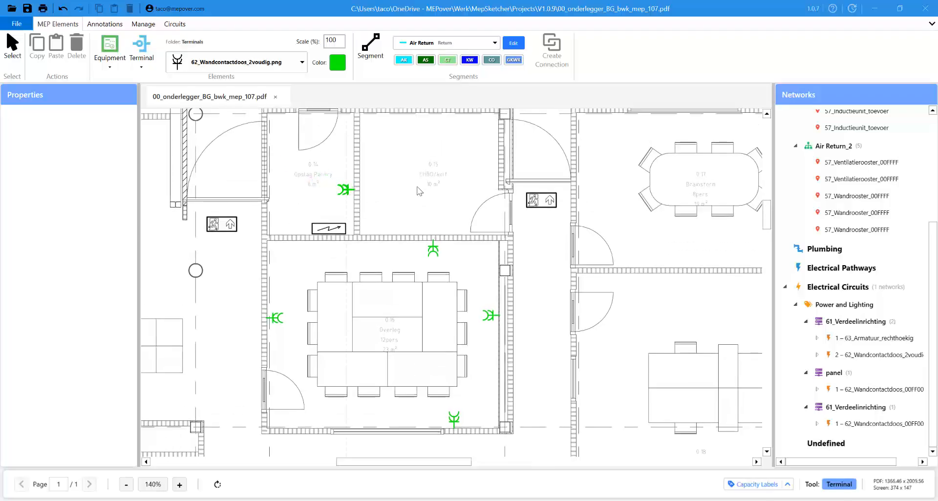
pyautogui.click(490, 176)
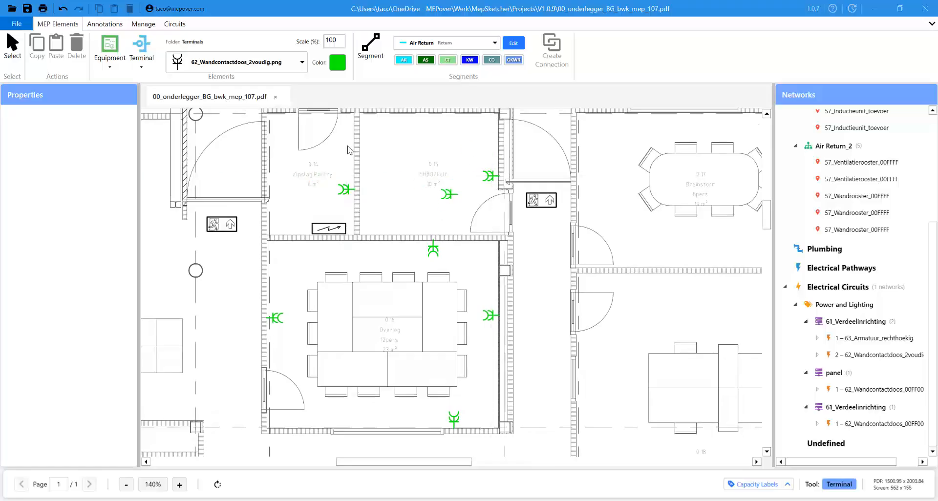
# Place two vertical 63_Armatuur_rechthoekig.png light fixtures in line in the corridor right of the Overleg meeting room
pyautogui.click(295, 71)
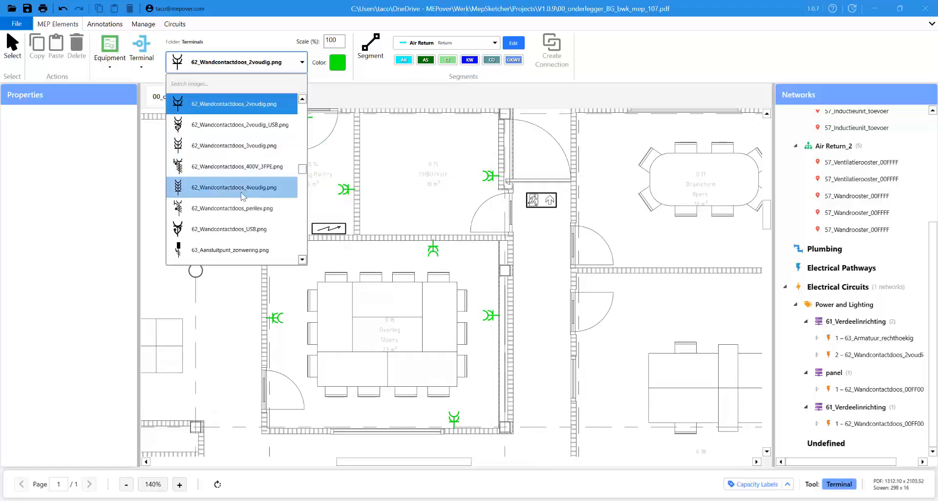
pyautogui.scroll(-2, 235, 196)
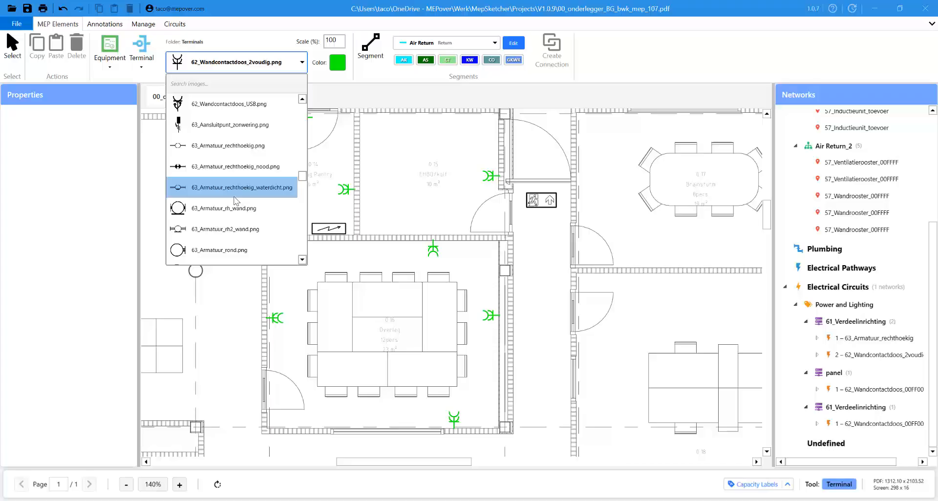
pyautogui.click(236, 146)
pyautogui.moveTo(545, 265); pyautogui.dragTo(553, 234, button='middle')
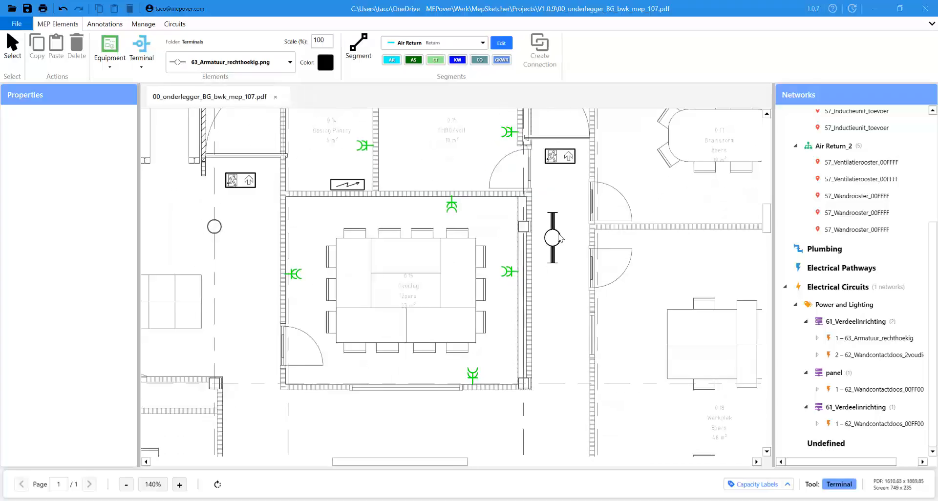
pyautogui.click(560, 228)
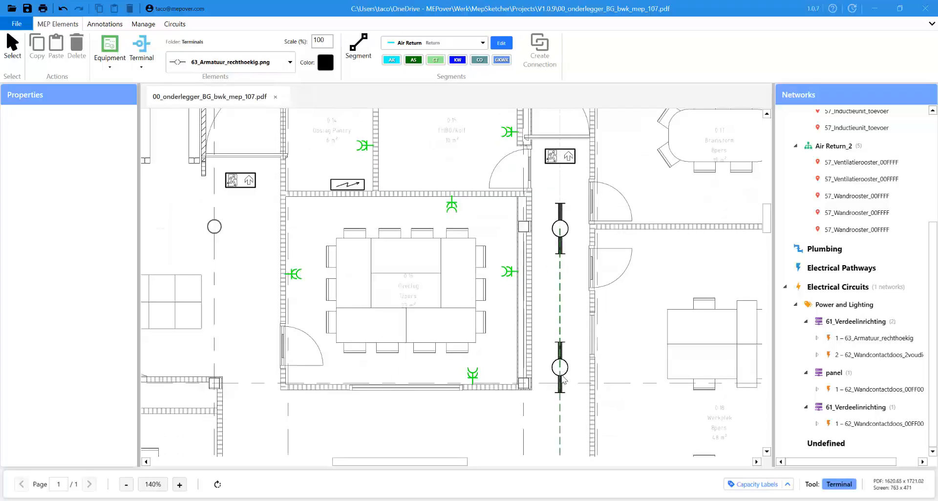
pyautogui.click(556, 369)
# Rotate the light fixture to horizontal and place three in a row in the corridor below the Overleg meeting room
pyautogui.moveTo(551, 382); pyautogui.dragTo(554, 328, button='middle')
pyautogui.press('space')
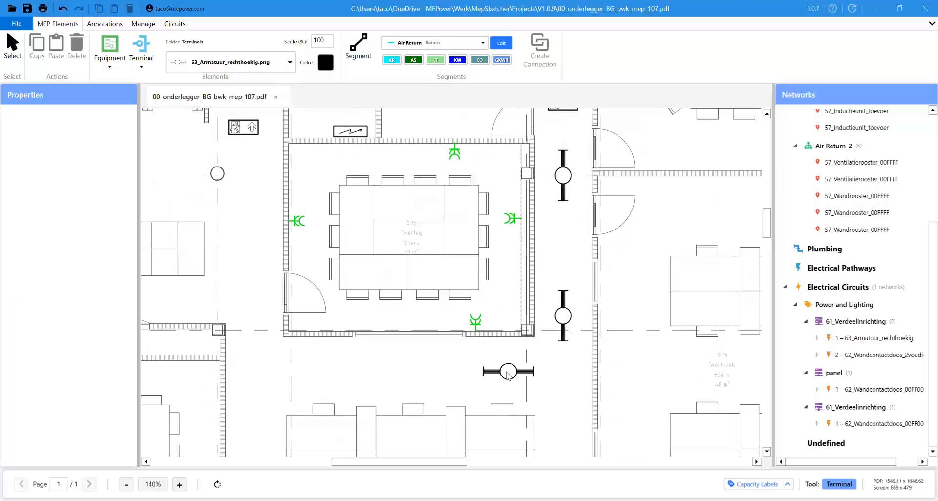
pyautogui.click(474, 372)
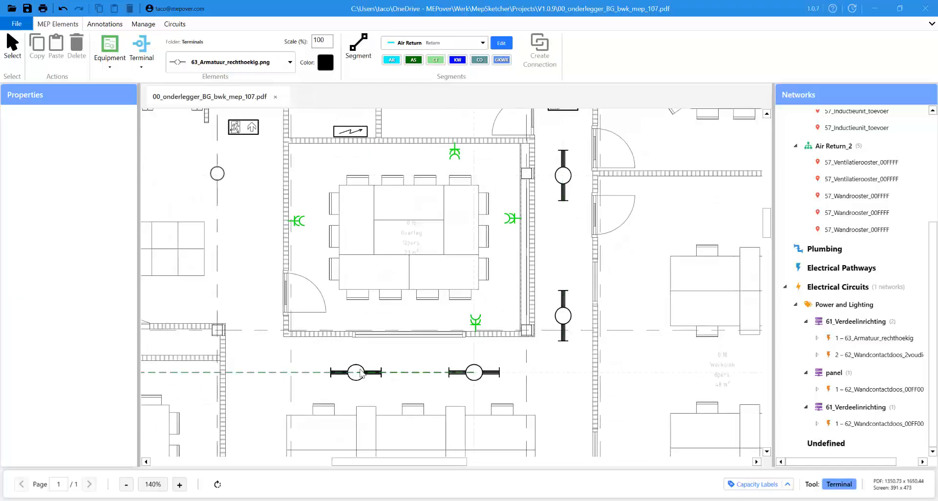
pyautogui.click(359, 372)
pyautogui.click(260, 372)
# Rotate the light fixture to vertical and place two in line in the corridor left of the Overleg meeting room
pyautogui.press('space')
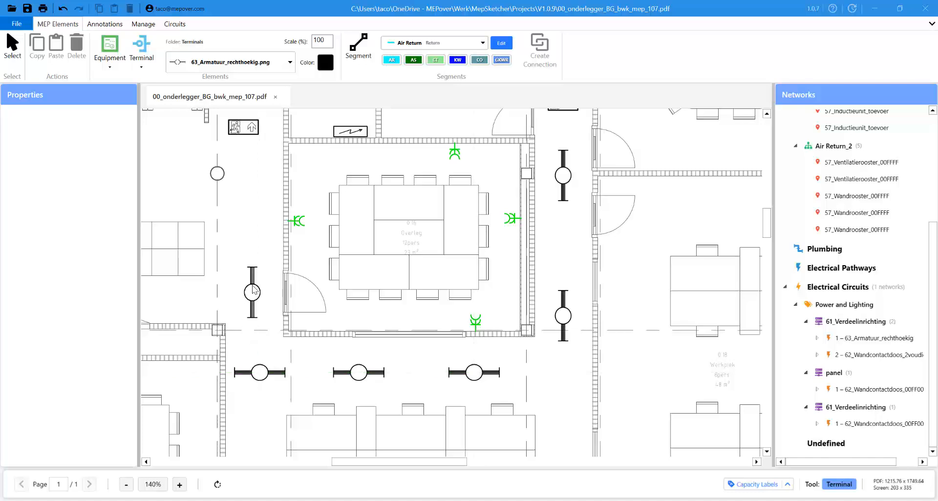
pyautogui.click(252, 283)
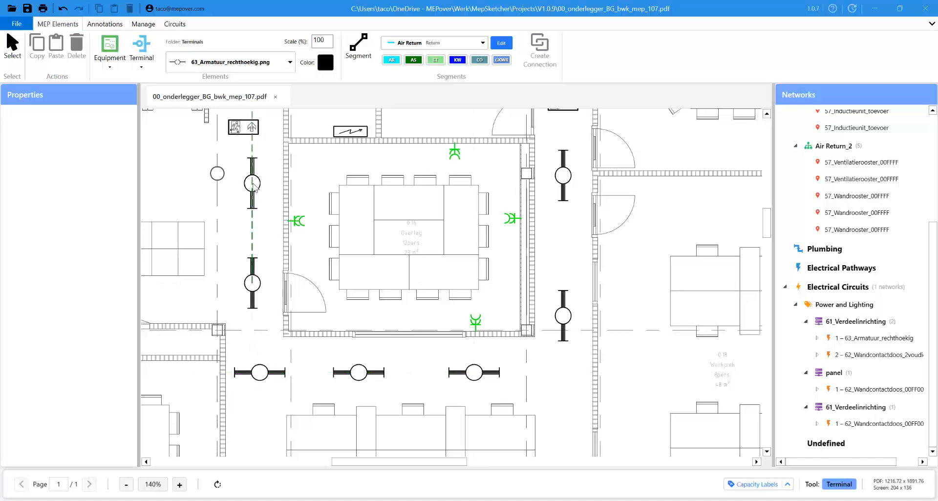
pyautogui.press('Escape')
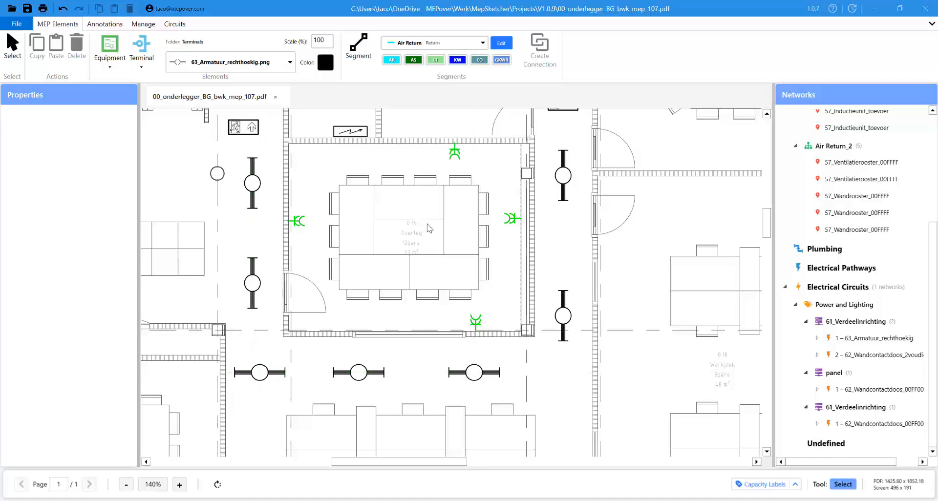
# Select the upper light fixture in the corridor right of the meeting room and review the circuit types, keeping Power and Lighting
pyautogui.moveTo(423, 225); pyautogui.dragTo(418, 274, button='middle')
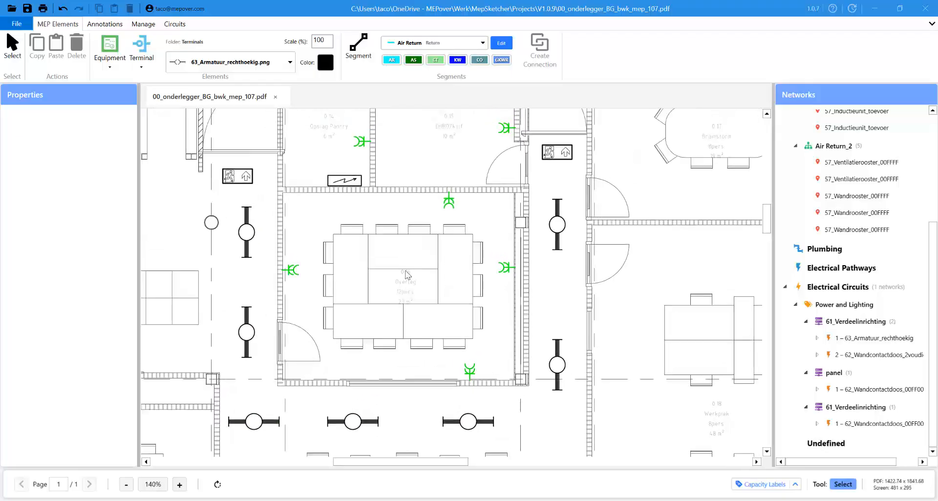
pyautogui.scroll(-2, 406, 275)
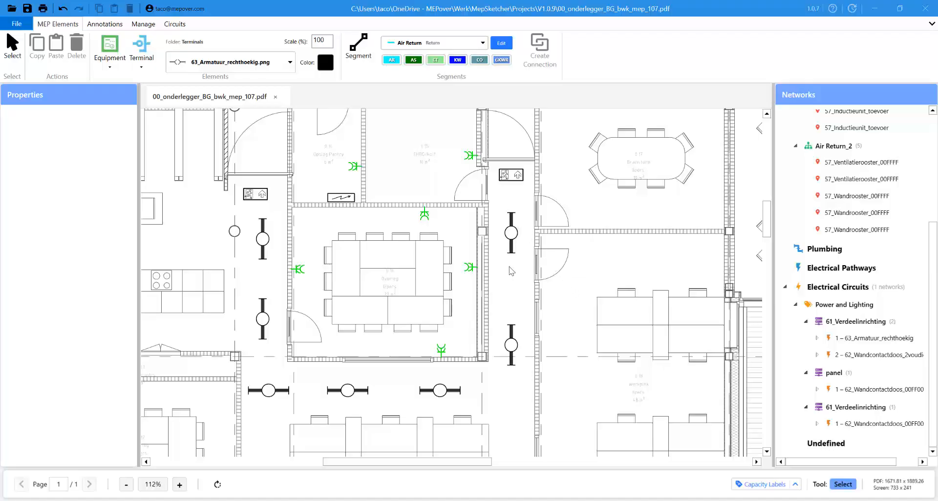
pyautogui.click(511, 237)
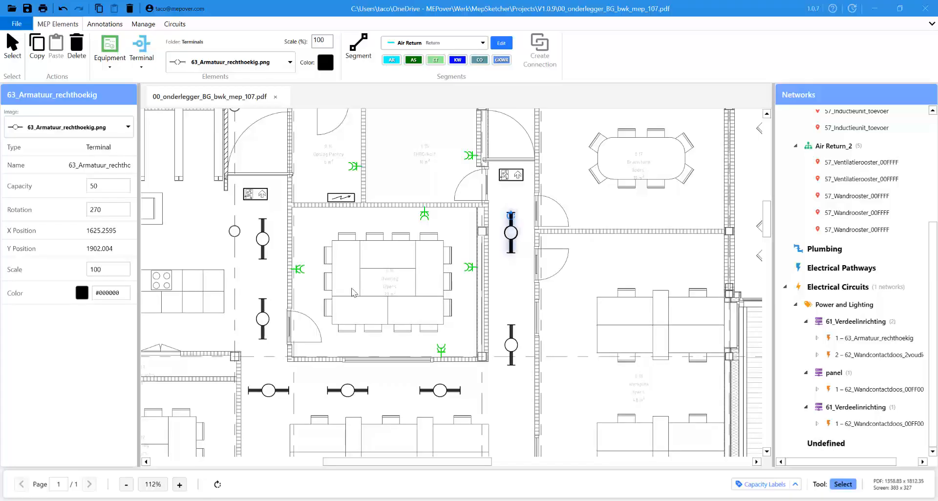
pyautogui.click(176, 25)
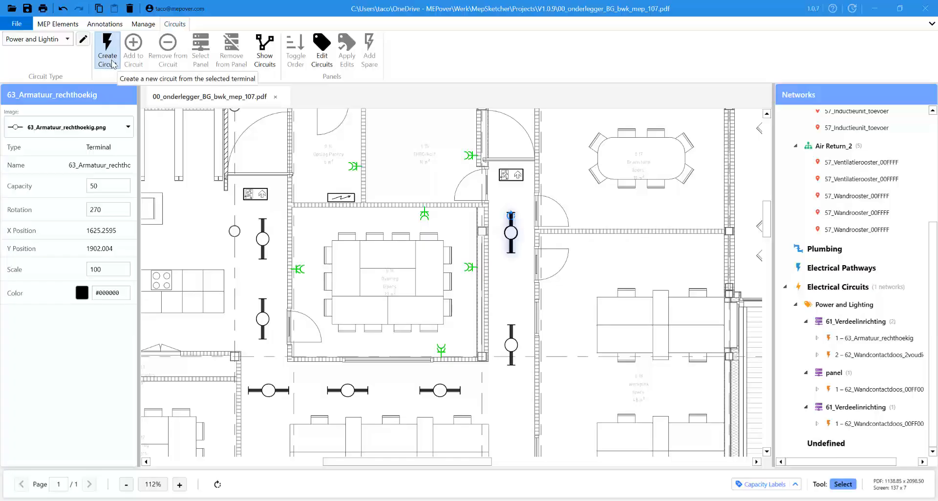
pyautogui.click(66, 41)
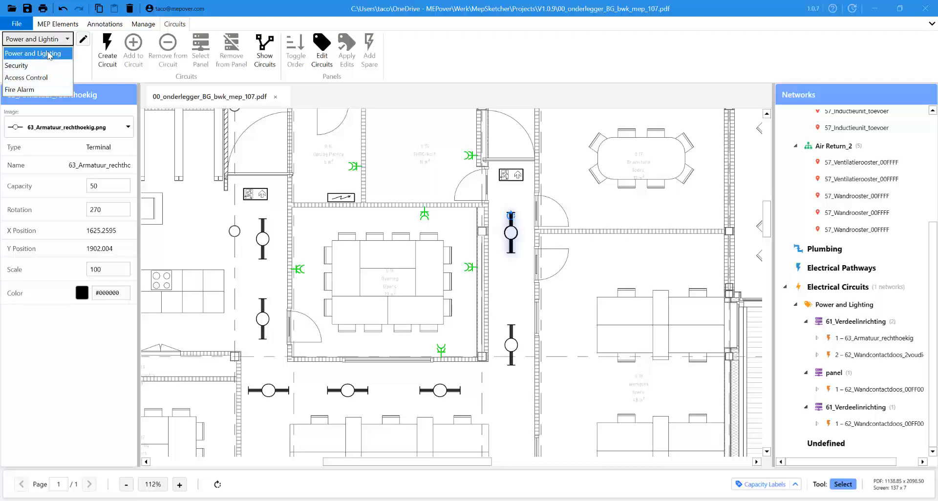
pyautogui.click(69, 38)
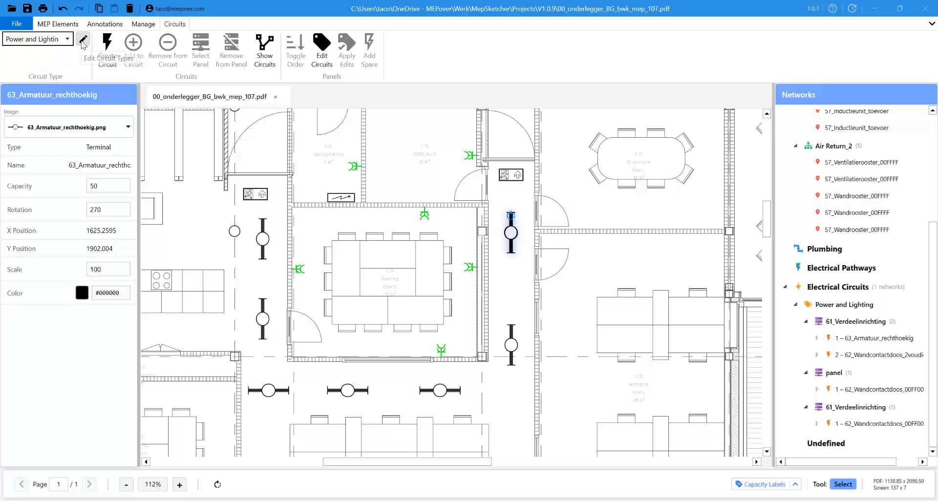
# Review the properties of the Power and Lighting circuit type and leave them without making changes
pyautogui.click(83, 41)
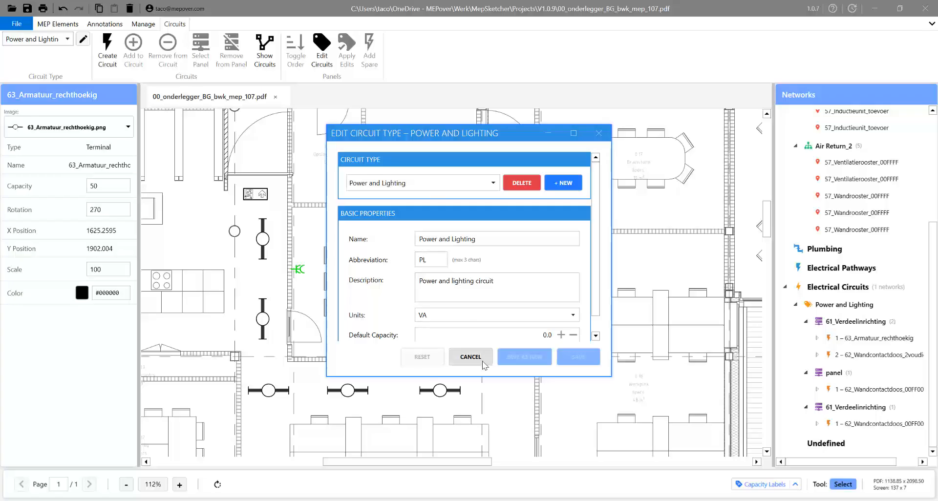
pyautogui.click(471, 357)
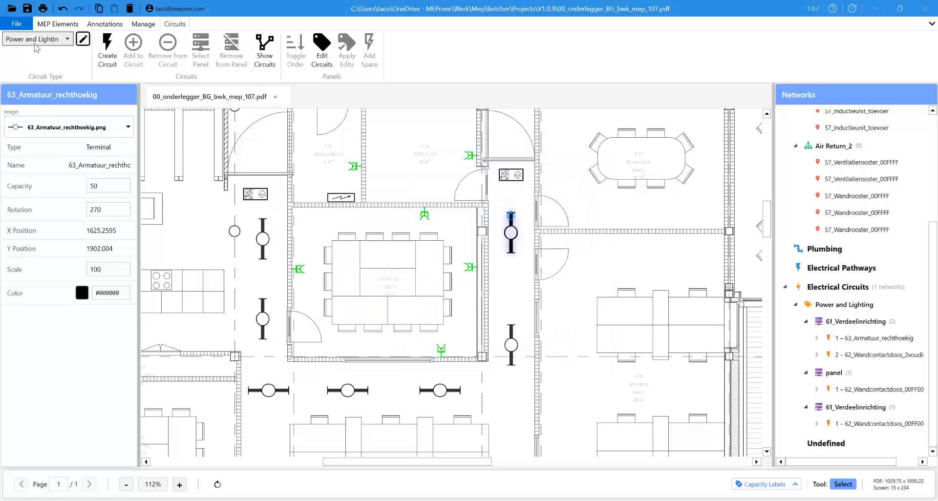
# Create a Power and Lighting circuit from the selected light fixture and expand the unassigned circuit in the network tree
pyautogui.click(108, 57)
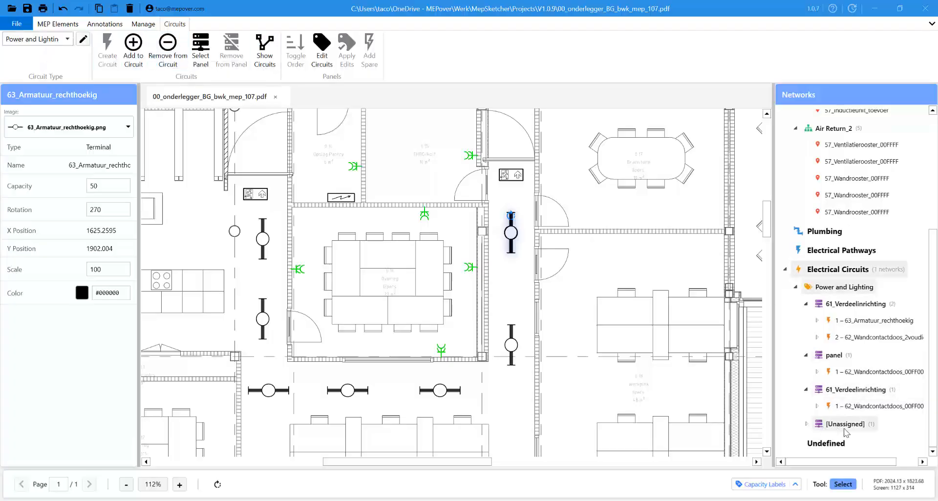
pyautogui.click(807, 424)
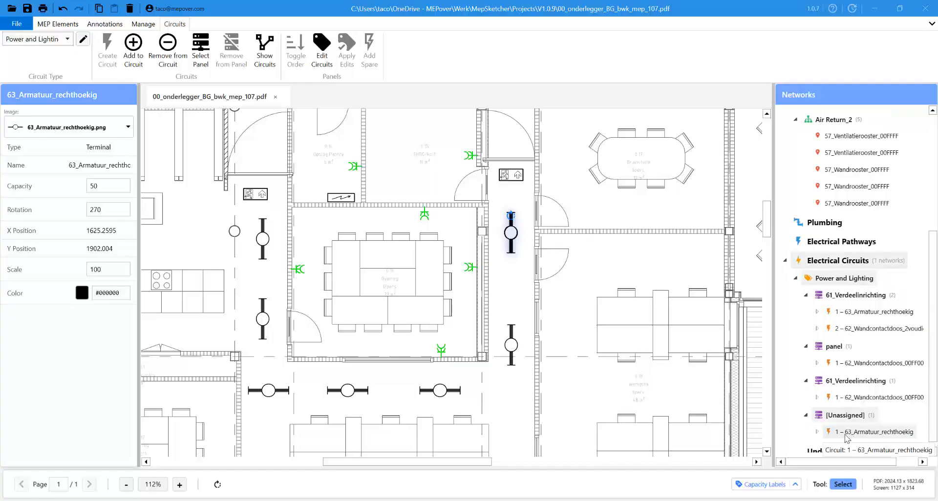
pyautogui.click(818, 432)
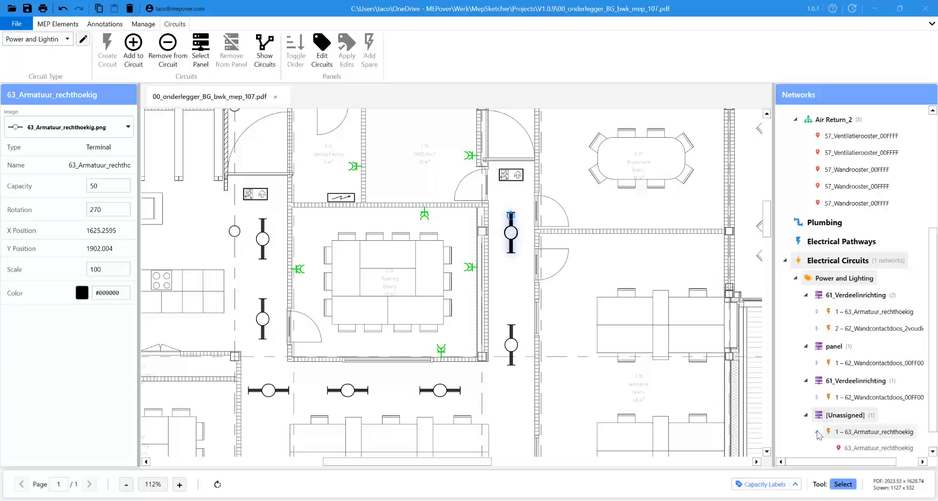
pyautogui.scroll(-1, 847, 430)
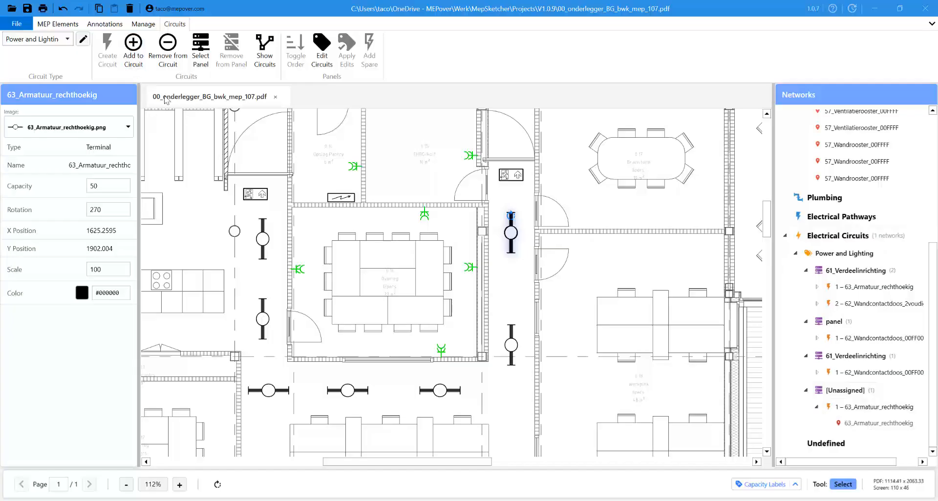
# Add the other six corridor light fixtures around the Overleg meeting room to the unassigned circuit and finish adding
pyautogui.click(134, 61)
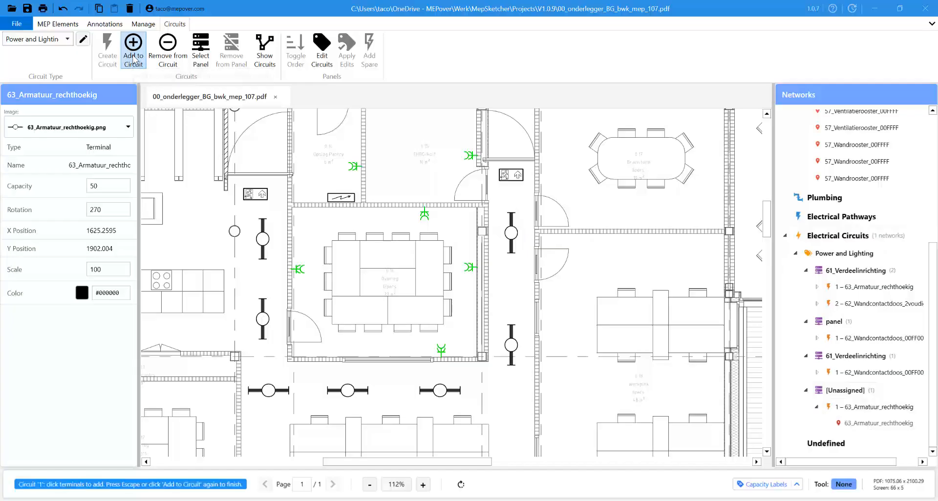
pyautogui.click(511, 345)
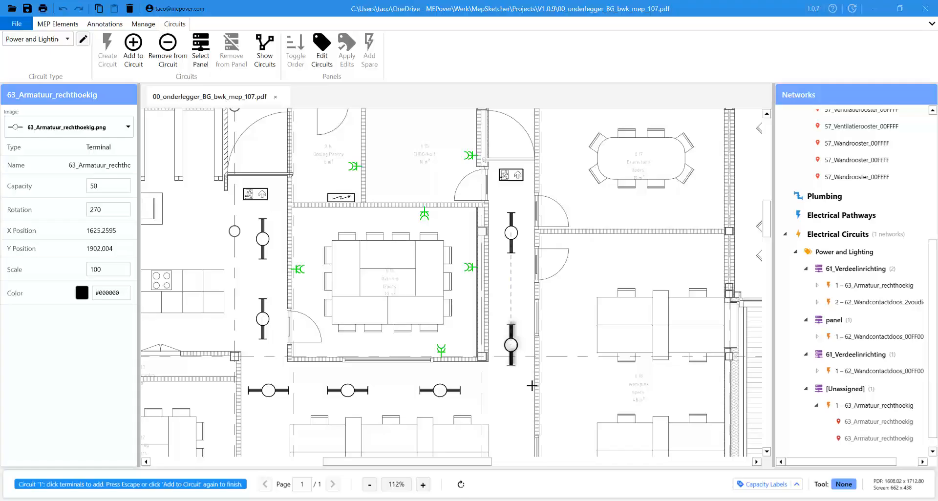
pyautogui.click(347, 391)
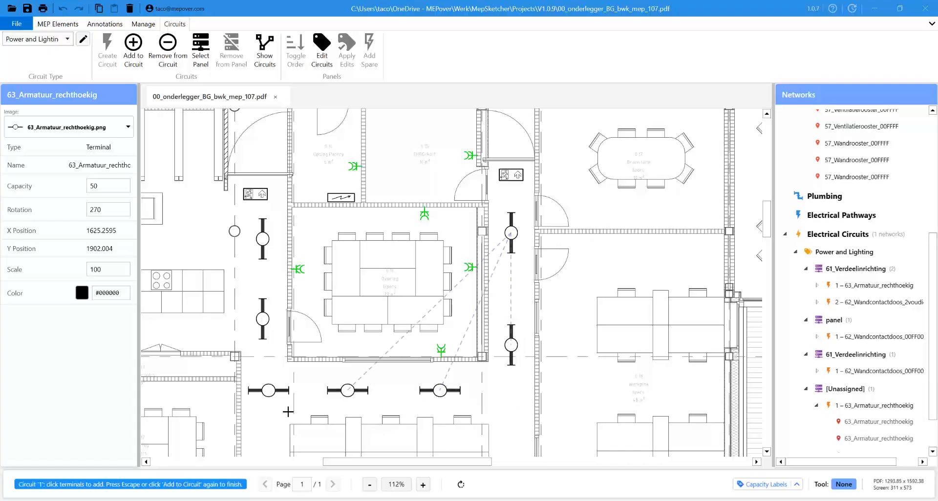
pyautogui.click(263, 319)
pyautogui.scroll(-3, 883, 417)
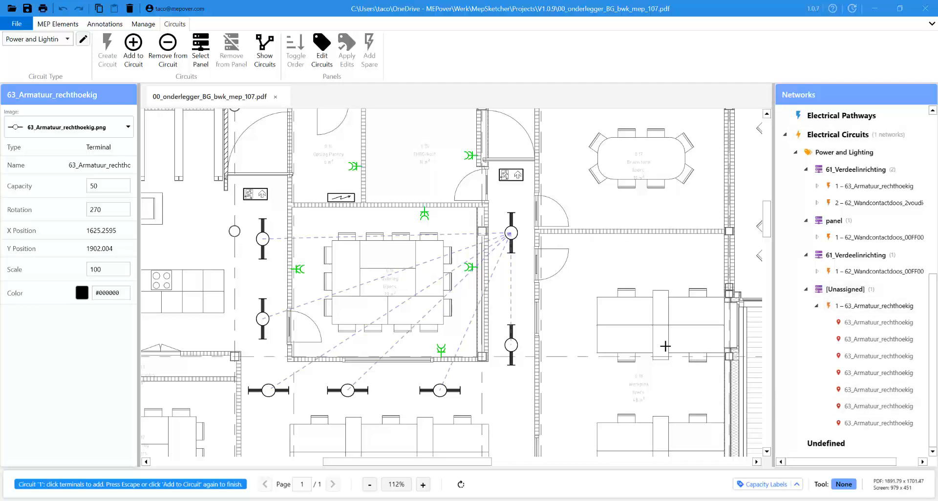
pyautogui.click(446, 172)
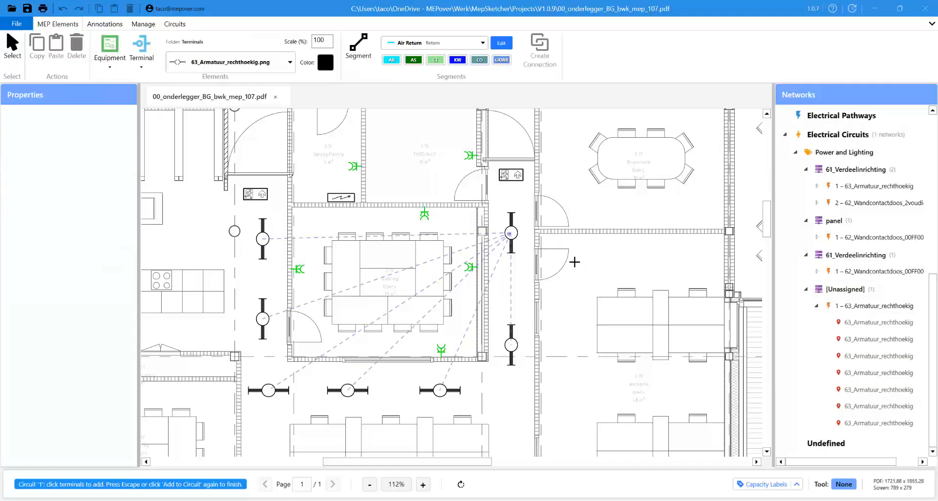
pyautogui.press('Escape')
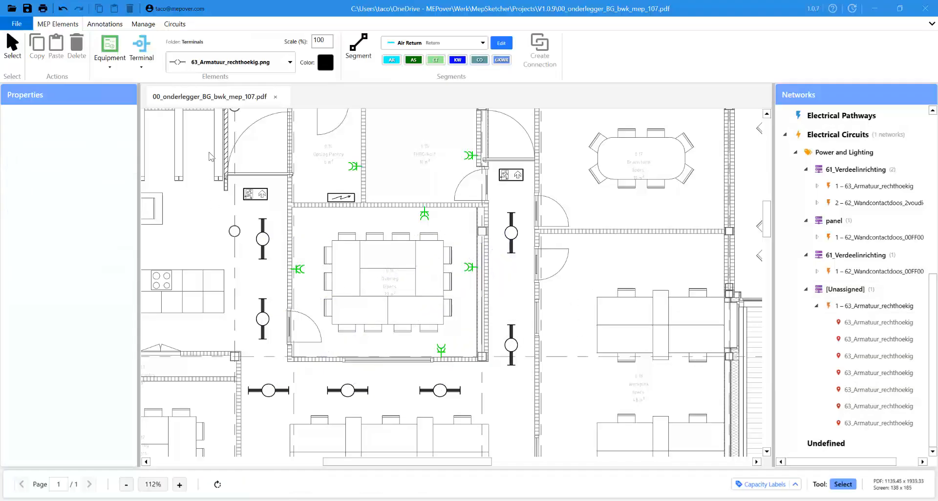
# Examine the unassigned lighting circuit and locate its individual fixtures on the plan through the network tree
pyautogui.click(512, 233)
pyautogui.click(598, 277)
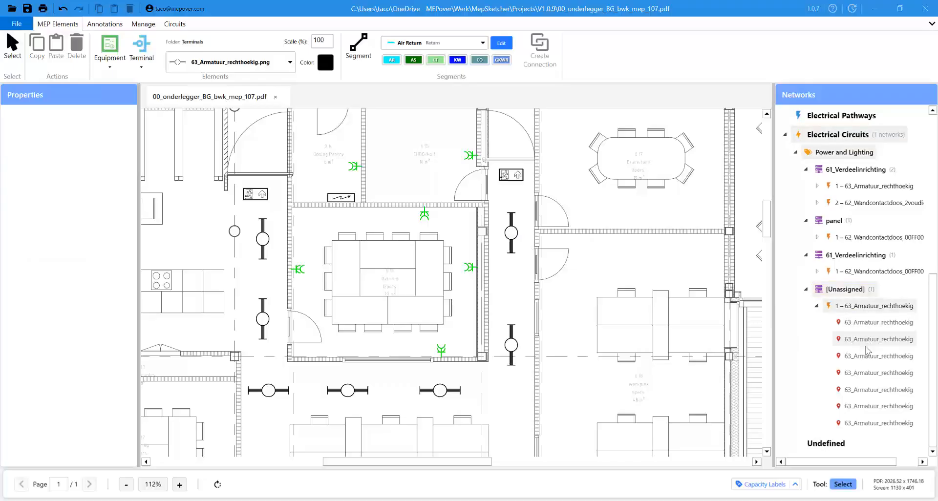
pyautogui.click(868, 306)
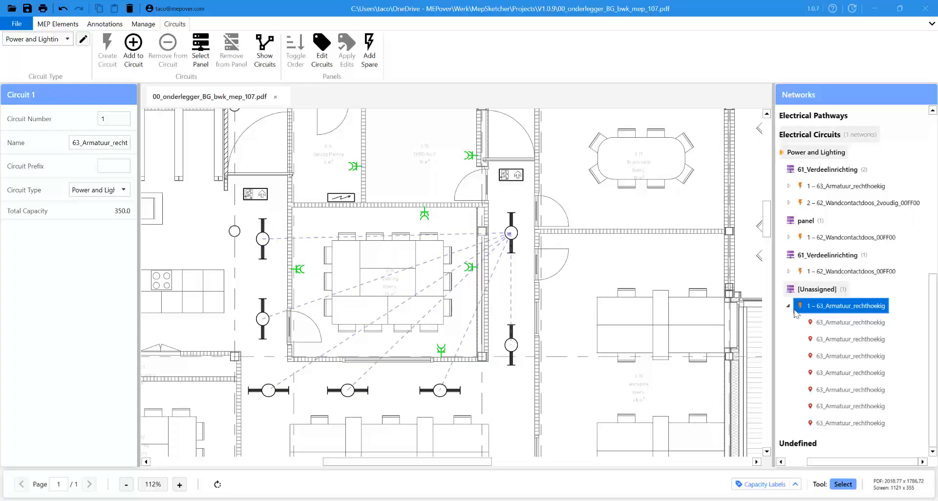
pyautogui.click(851, 327)
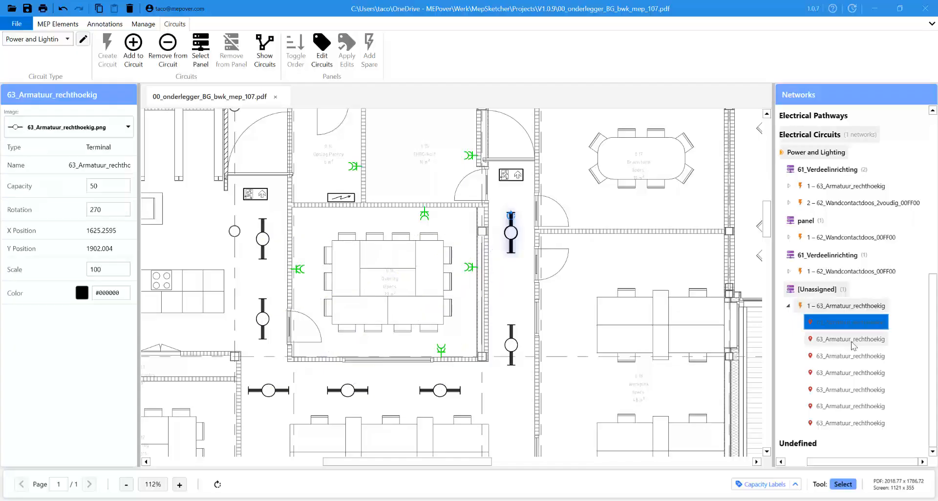
pyautogui.click(853, 341)
pyautogui.click(853, 358)
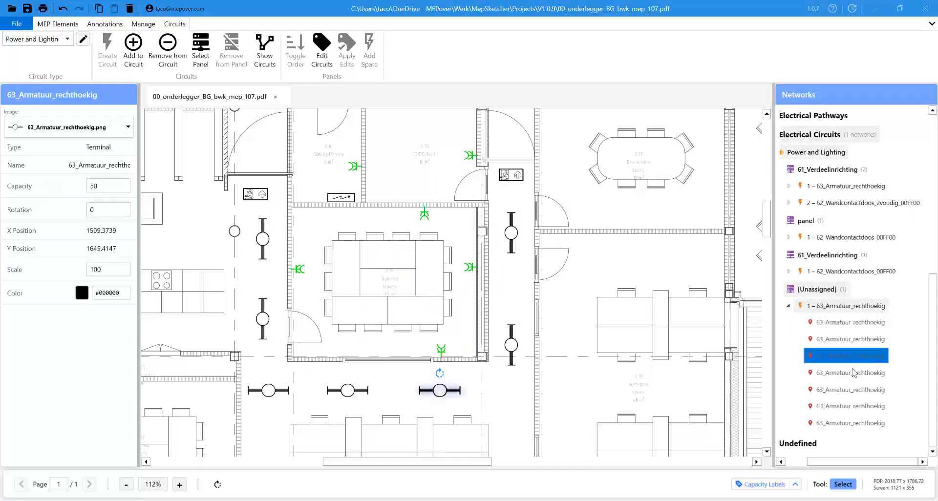
pyautogui.click(852, 390)
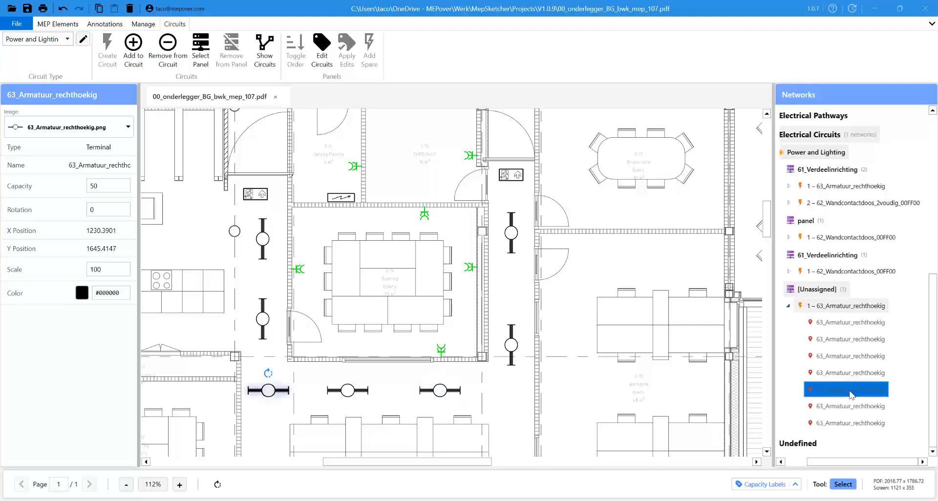
pyautogui.press('Escape')
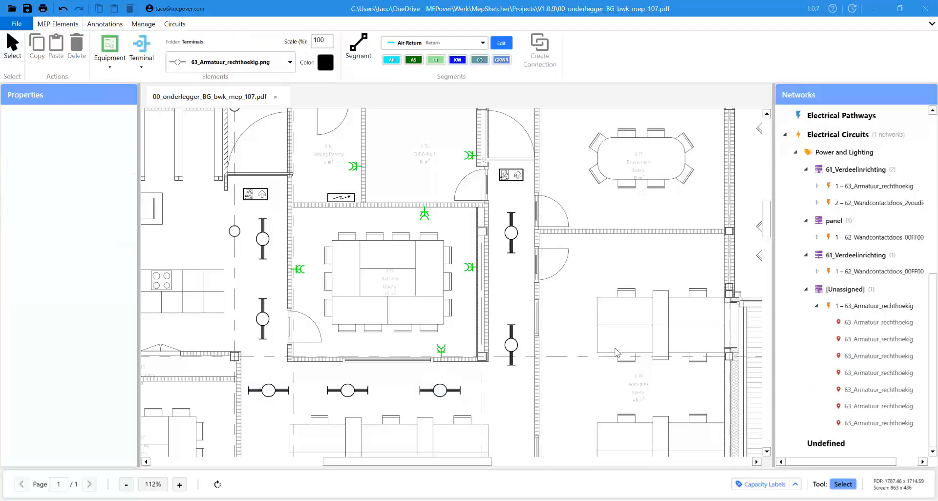
# Check how light fixtures selected in the corridors on the plan correspond to their entries in the network tree
pyautogui.click(511, 345)
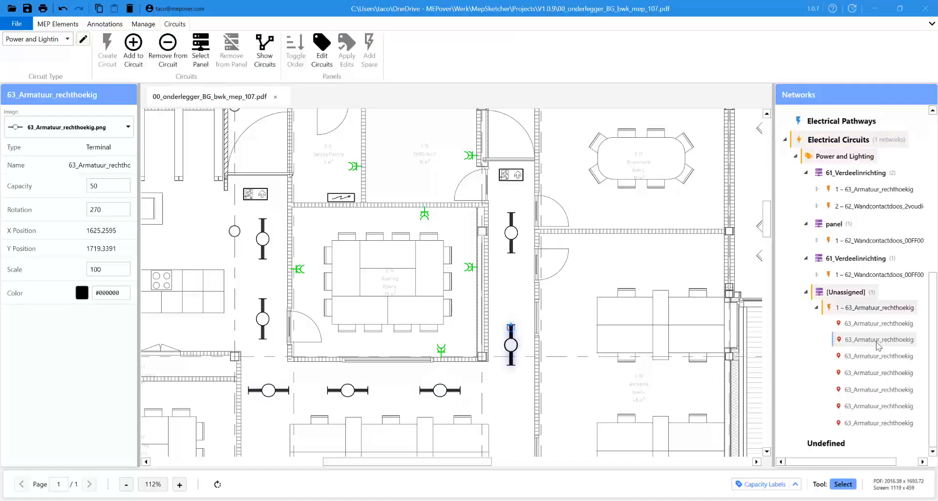
pyautogui.click(901, 323)
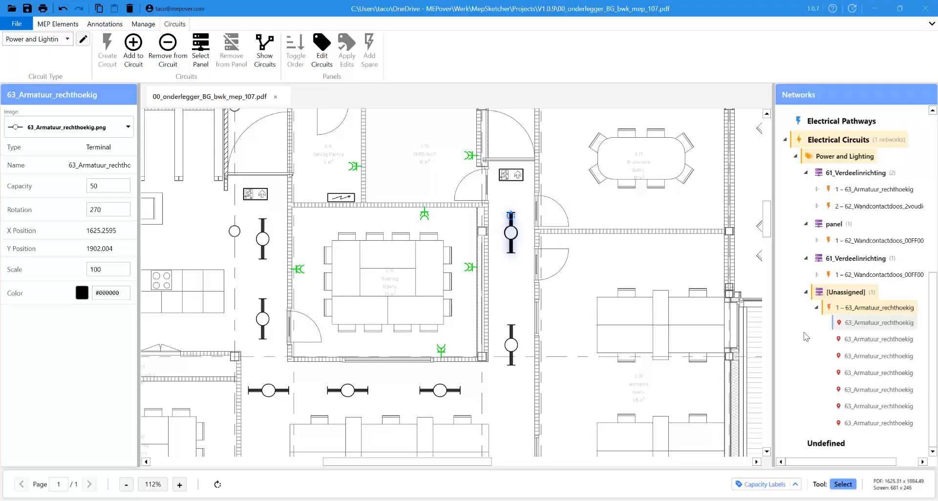
pyautogui.click(268, 323)
pyautogui.click(582, 312)
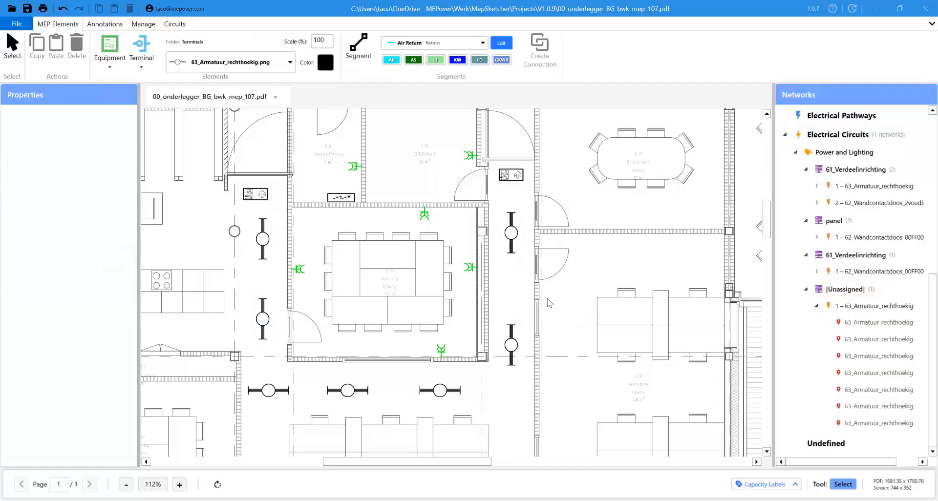
# Assign the unassigned lighting circuit to the 61_Verdeelinrichting distribution board just above the Overleg meeting room as its panel
pyautogui.click(513, 244)
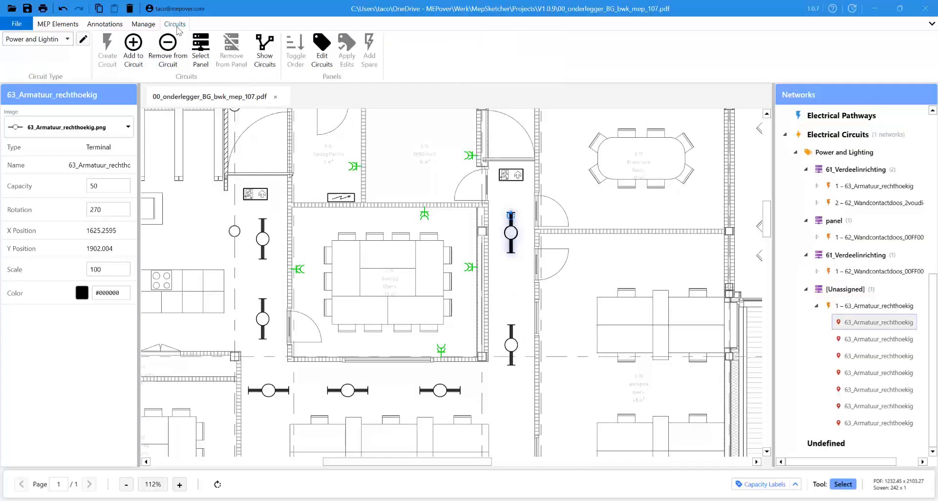
pyautogui.click(881, 310)
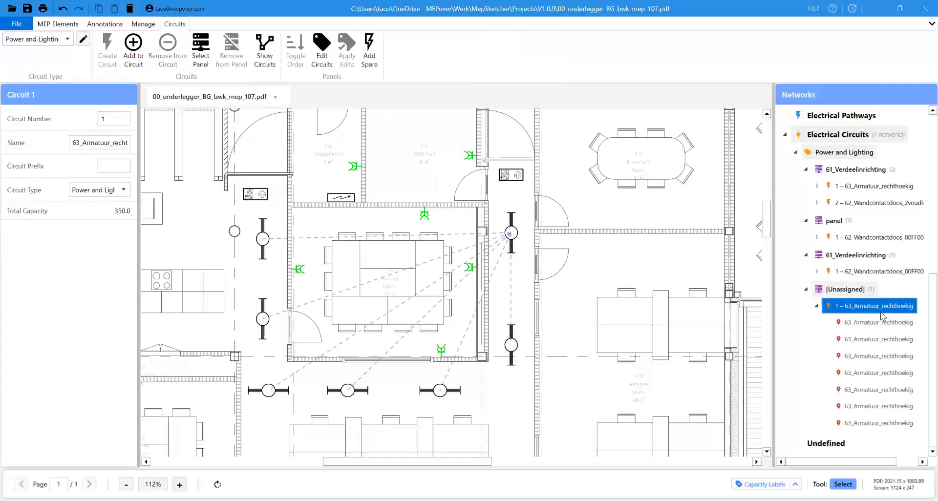
pyautogui.click(204, 54)
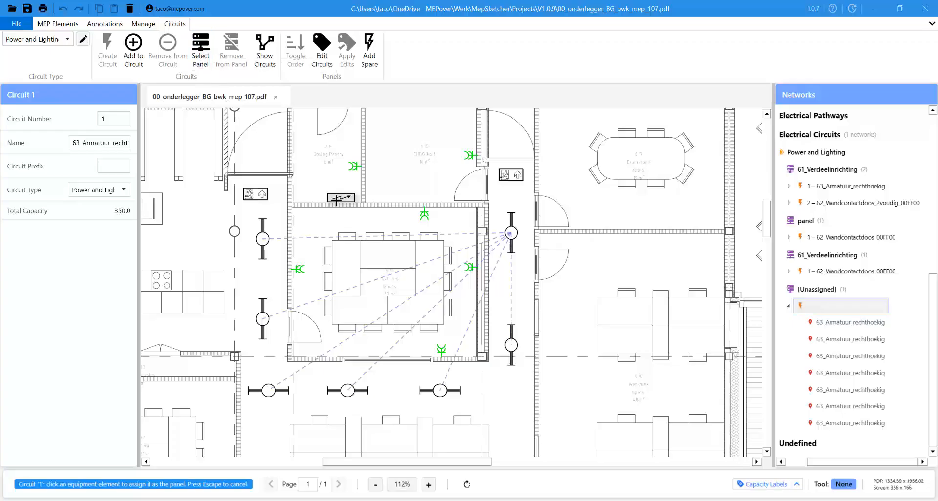
pyautogui.click(339, 199)
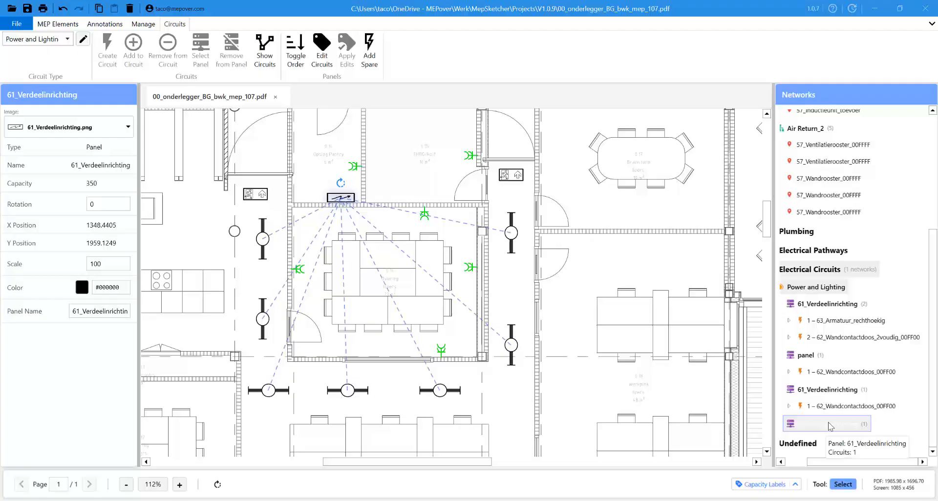
# Widen the network tree and expand the distribution board's lighting circuit down to its fixtures
pyautogui.moveTo(774, 431); pyautogui.dragTo(759, 432)
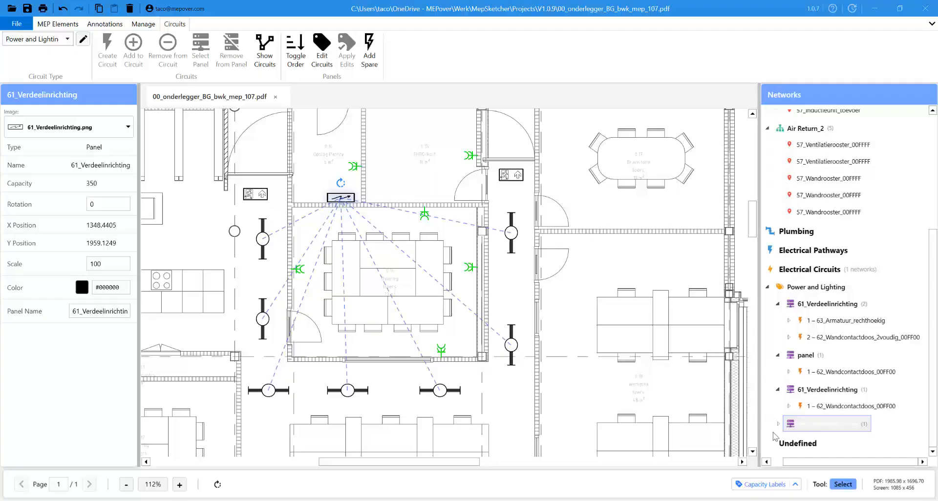
pyautogui.click(779, 425)
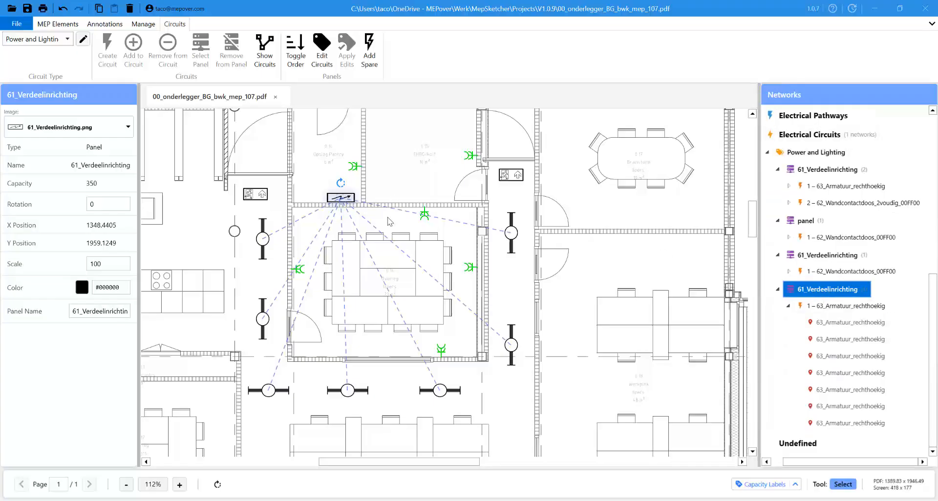
pyautogui.click(405, 175)
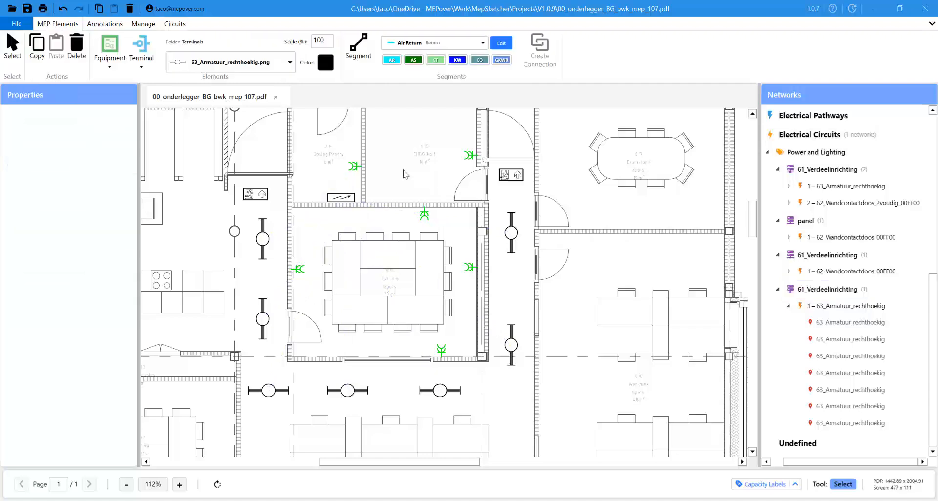
# Set the panel name of the distribution board above the Overleg meeting room to "Panel 1"
pyautogui.click(330, 200)
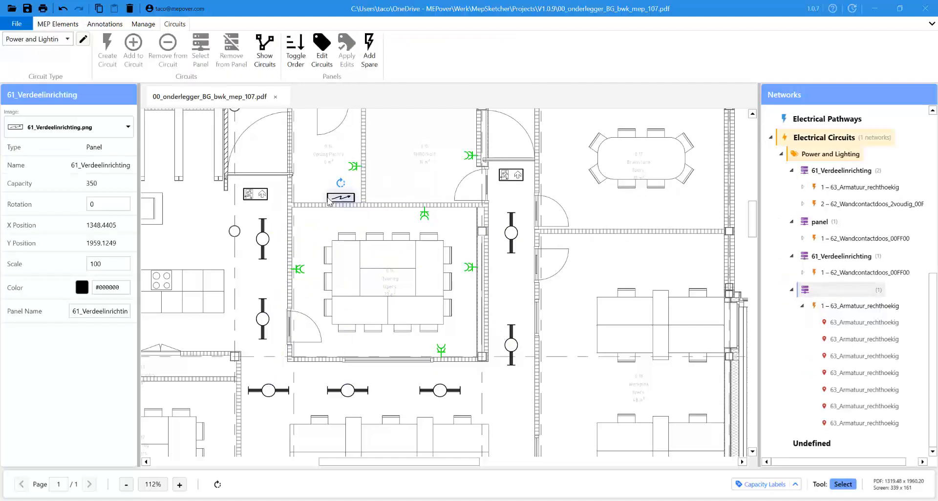
pyautogui.doubleClick(92, 316)
pyautogui.press('BackSpace')
pyautogui.press('BackSpace')
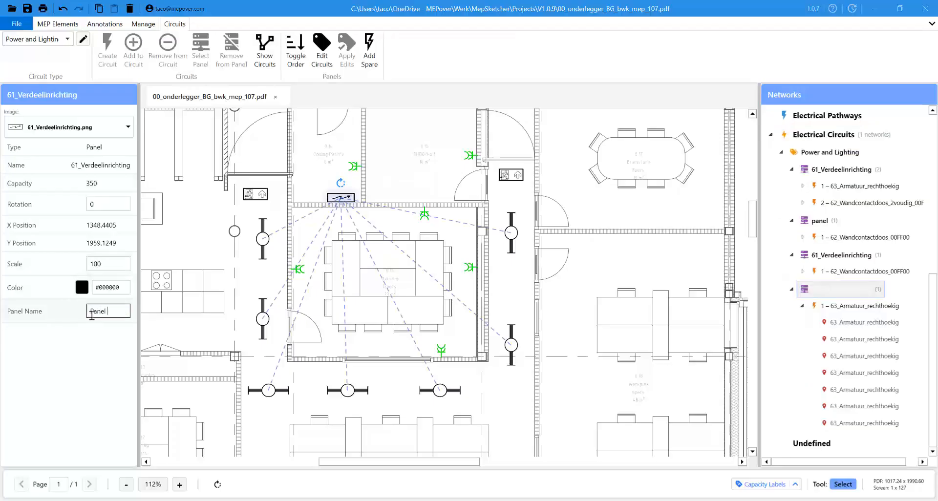
pyautogui.write('Panel 1')
pyautogui.press('Return')
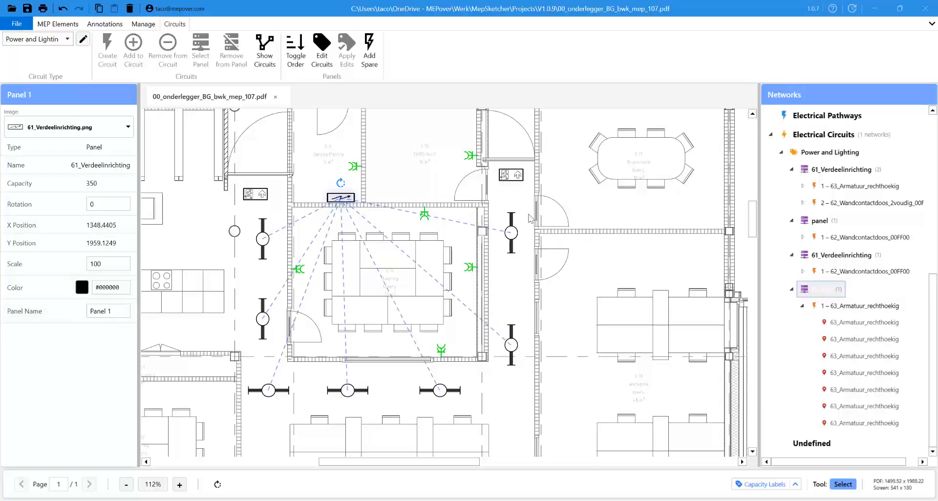
# Rename the lighting circuit under Panel 1 to "Lighting hallway" and select its first fixture
pyautogui.click(851, 306)
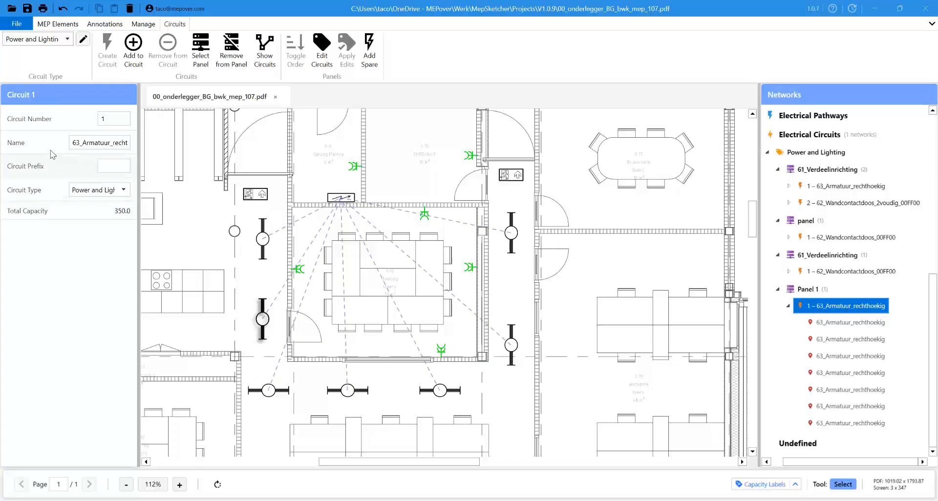
pyautogui.click(86, 143)
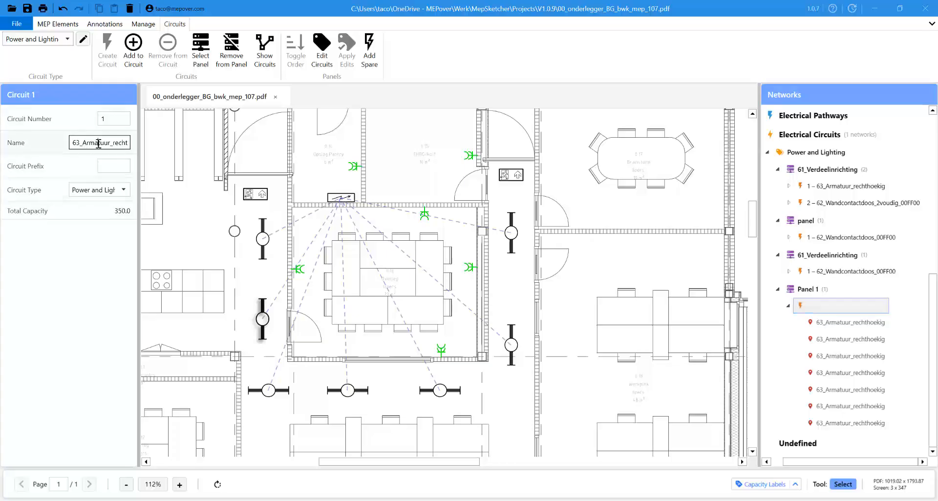
pyautogui.doubleClick(99, 144)
pyautogui.press('BackSpace')
pyautogui.press('Delete')
pyautogui.press('Delete')
pyautogui.press('Delete')
pyautogui.press('Delete')
pyautogui.press('Delete')
pyautogui.press('BackSpace')
pyautogui.press('BackSpace')
pyautogui.press('BackSpace')
pyautogui.write('ting hallway')
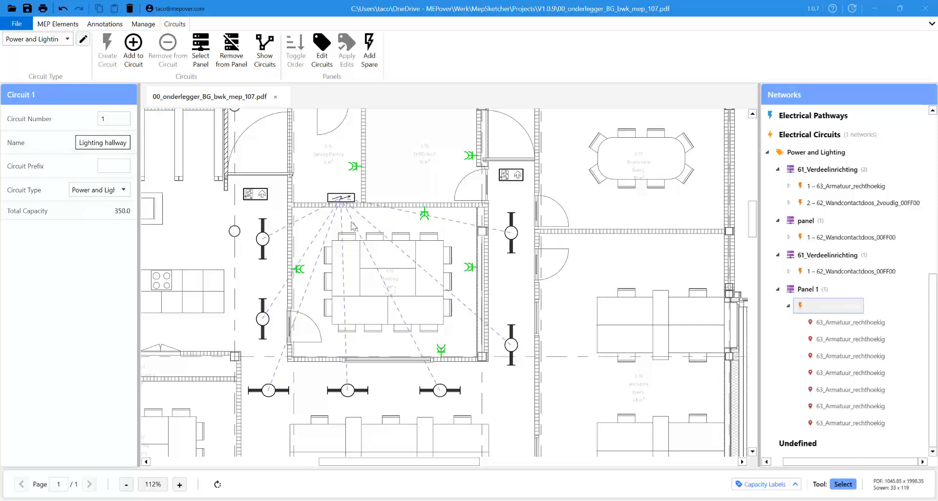
pyautogui.click(848, 328)
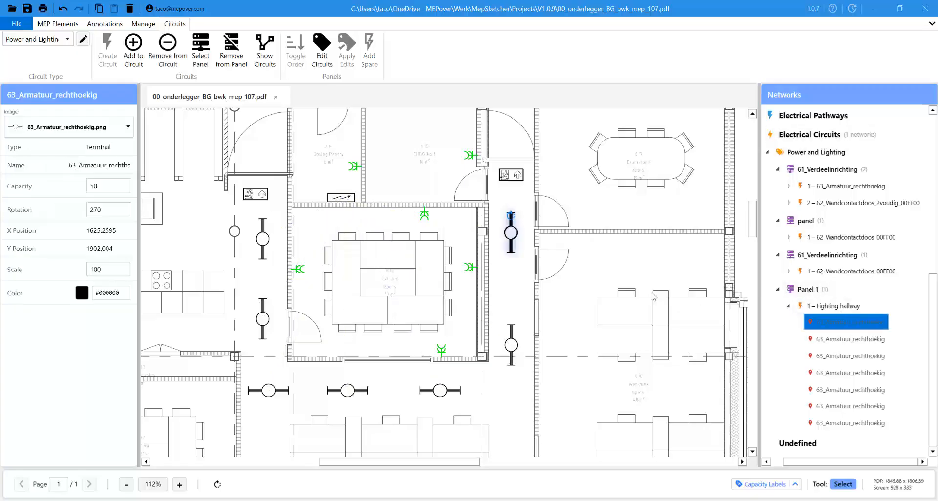
# Create a circuit from the double socket on the meeting room's right wall and add the room's other three sockets plus the two sockets in the rooms above
pyautogui.click(633, 280)
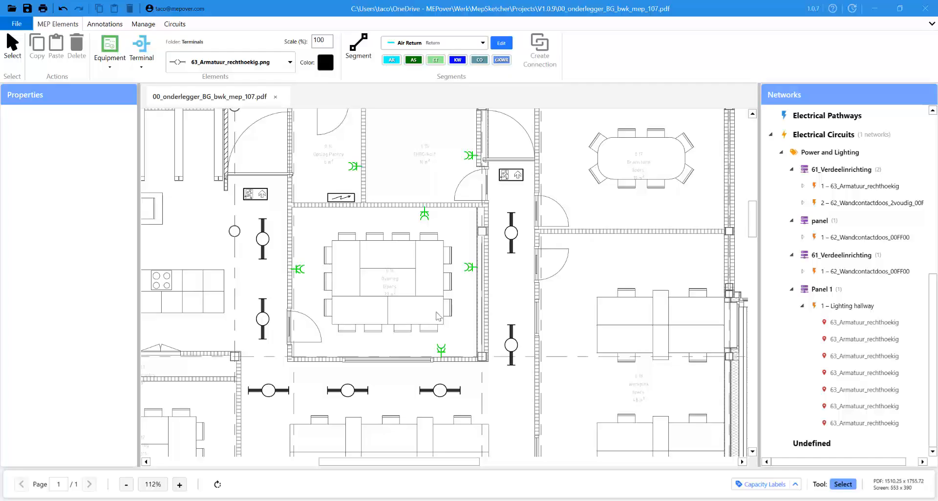
pyautogui.click(469, 268)
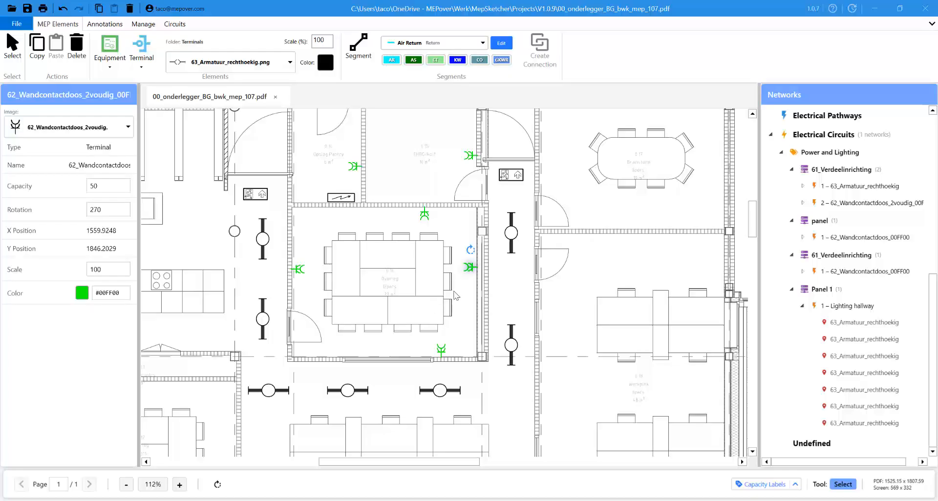
pyautogui.click(174, 26)
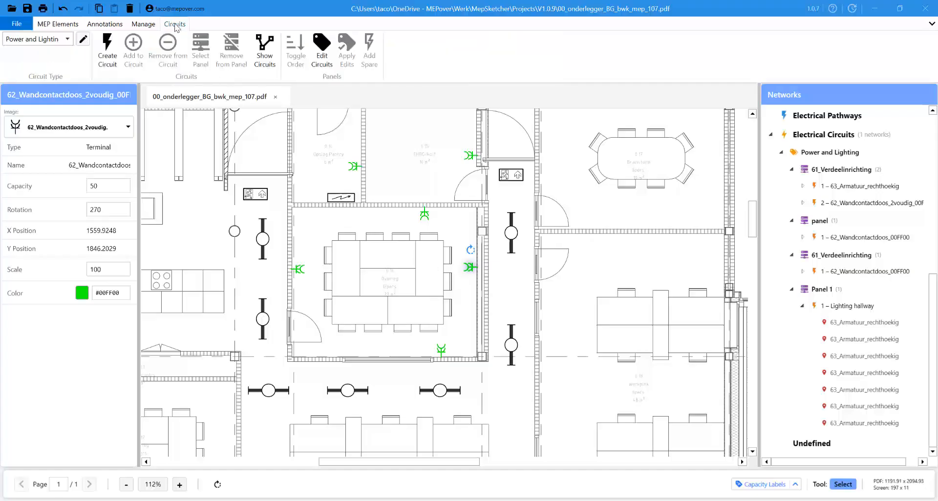
pyautogui.click(108, 54)
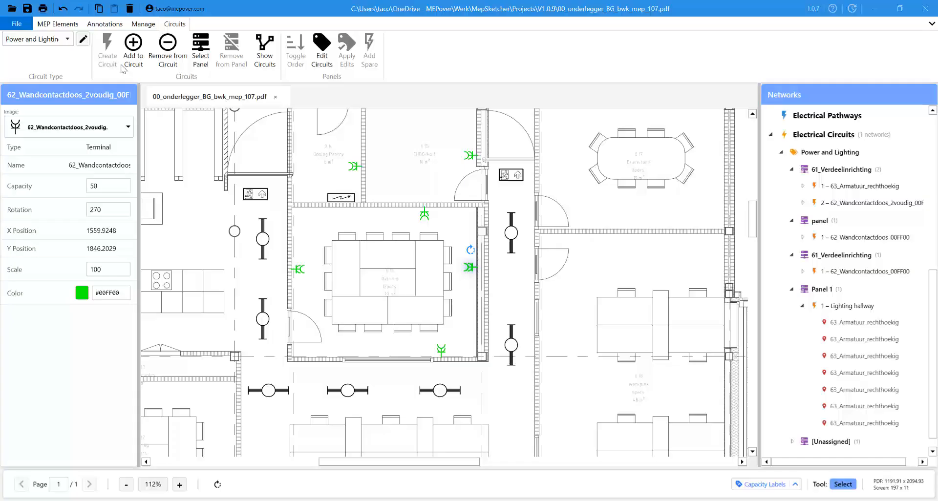
pyautogui.click(123, 66)
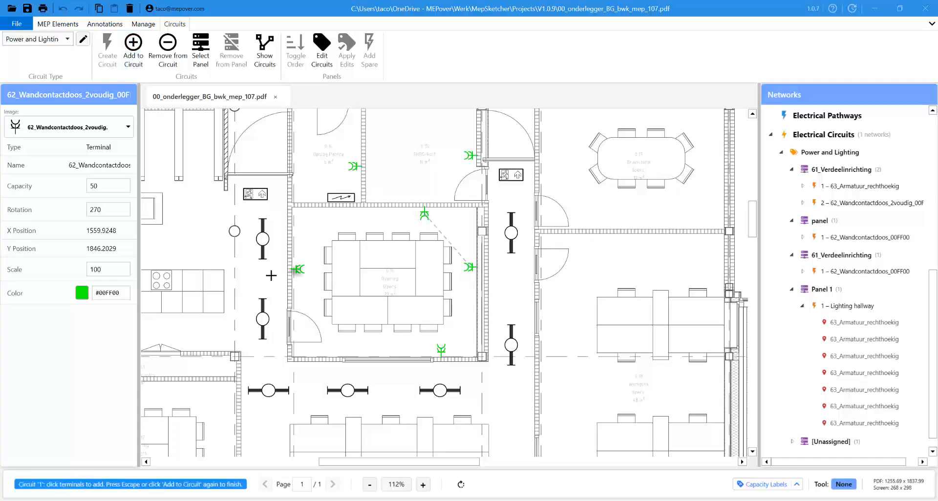
pyautogui.click(298, 269)
pyautogui.click(441, 349)
pyautogui.click(469, 156)
pyautogui.click(355, 167)
# Assign the new socket circuit to Panel 1, the distribution board just above the meeting room
pyautogui.click(199, 48)
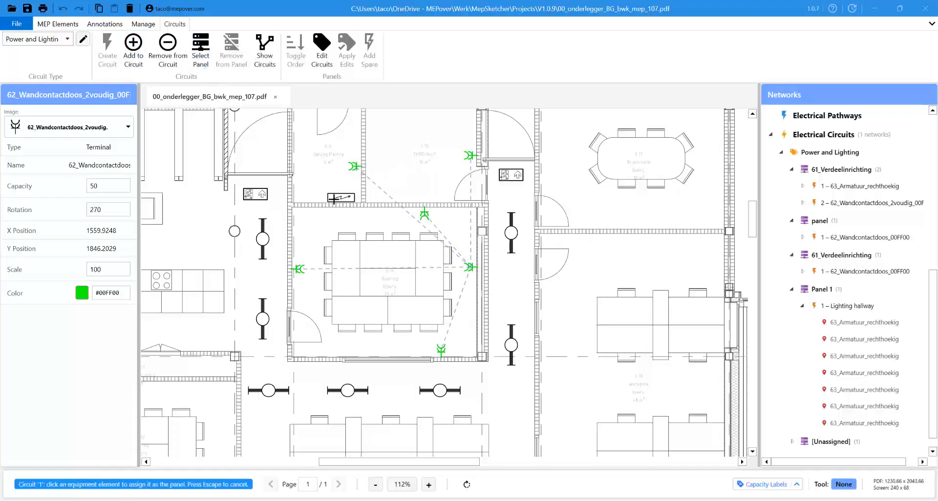
pyautogui.click(340, 198)
pyautogui.click(340, 198)
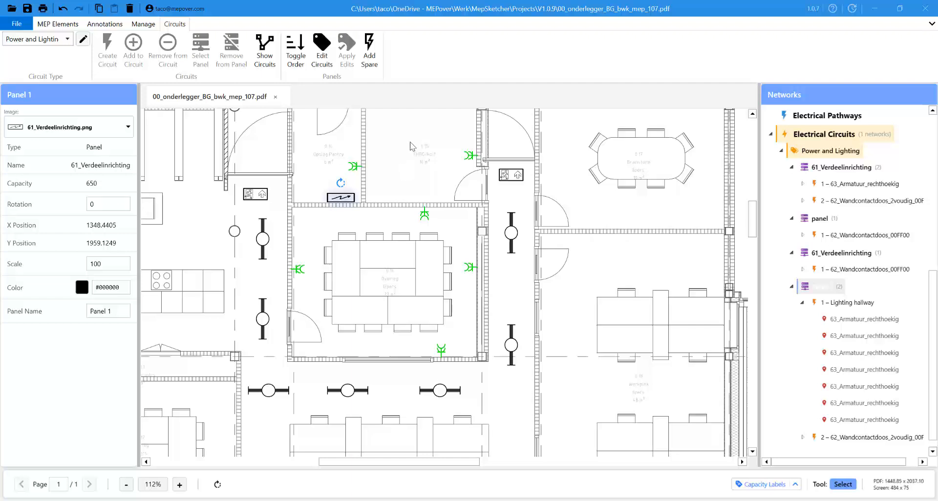
pyautogui.scroll(-1, 826, 430)
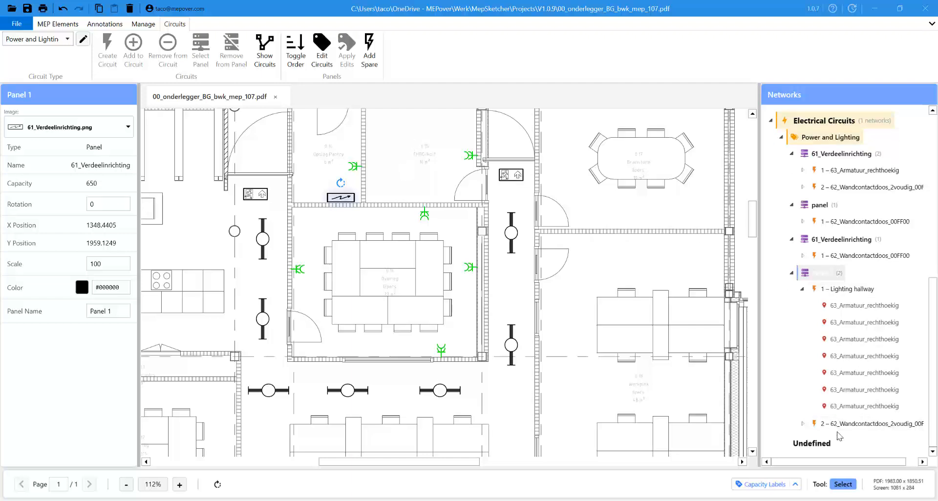
pyautogui.click(571, 298)
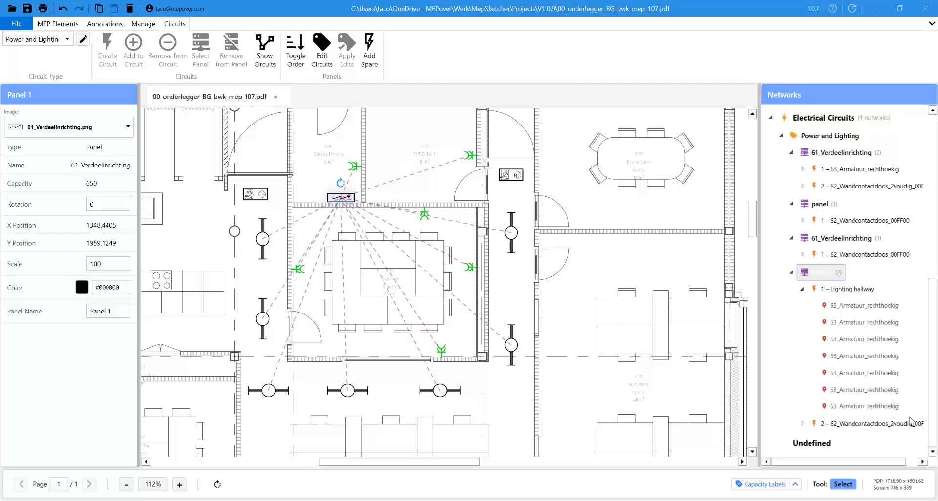
# Expand Panel 1's socket circuit down to its sockets and rename the circuit "Outlet meeting room"
pyautogui.click(803, 424)
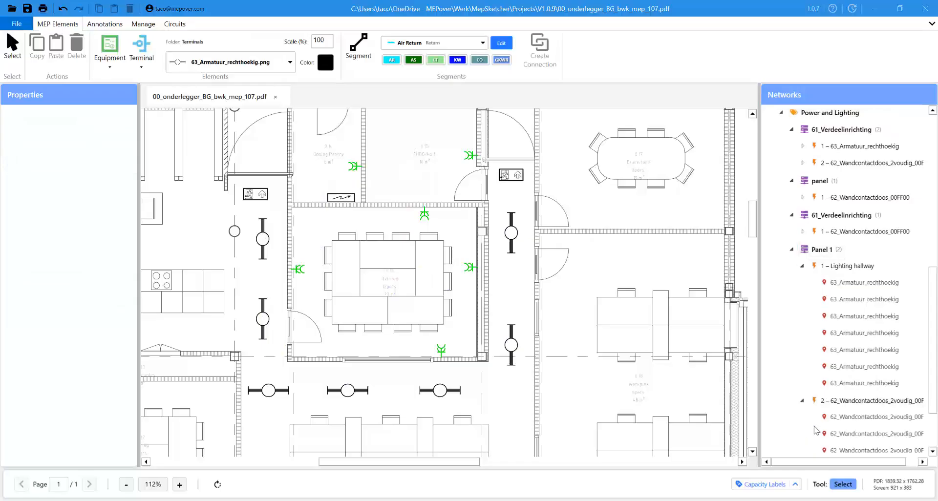
pyautogui.click(858, 349)
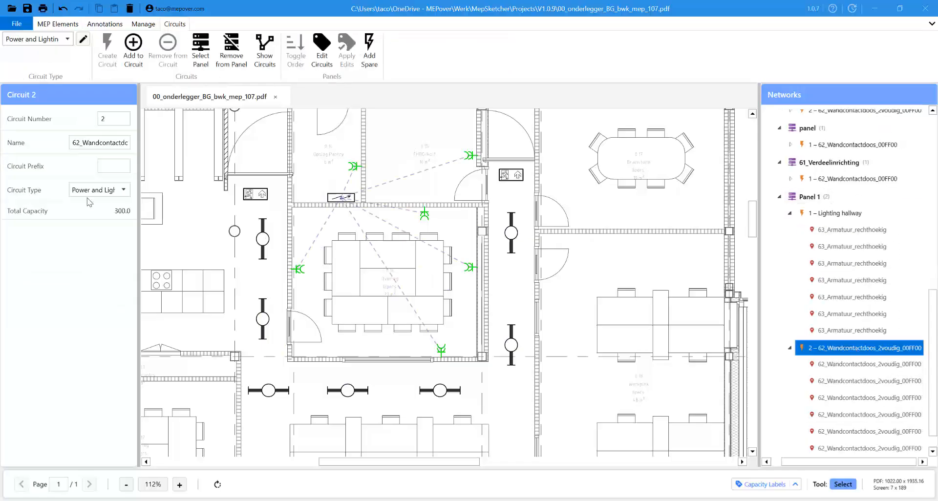
pyautogui.click(98, 146)
pyautogui.doubleClick(99, 146)
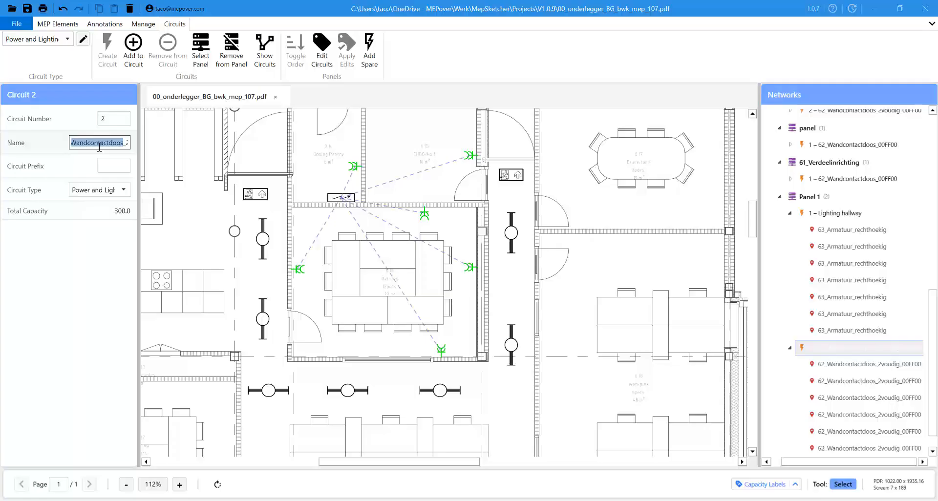
pyautogui.press('BackSpace')
pyautogui.press('Delete')
pyautogui.press('Delete')
pyautogui.press('Delete')
pyautogui.press('Delete')
pyautogui.press('Delete')
pyautogui.press('Delete')
pyautogui.press('Delete')
pyautogui.press('Delete')
pyautogui.press('Delete')
pyautogui.press('Delete')
pyautogui.press('Delete')
pyautogui.press('Delete')
pyautogui.press('Delete')
pyautogui.press('Delete')
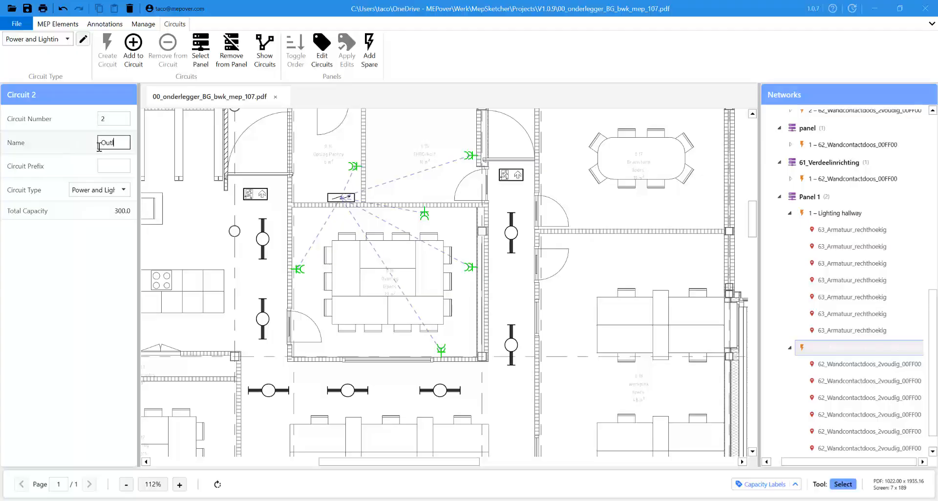
pyautogui.write('Outlet meeting room')
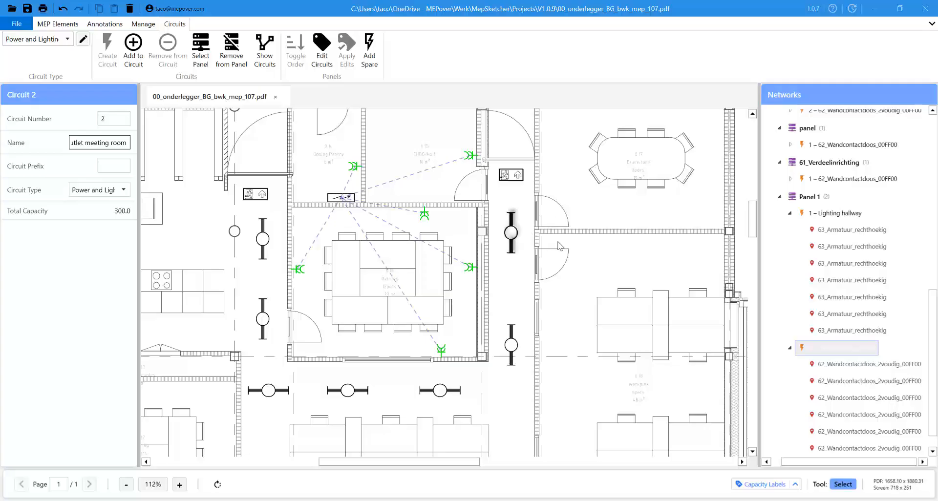
pyautogui.click(590, 260)
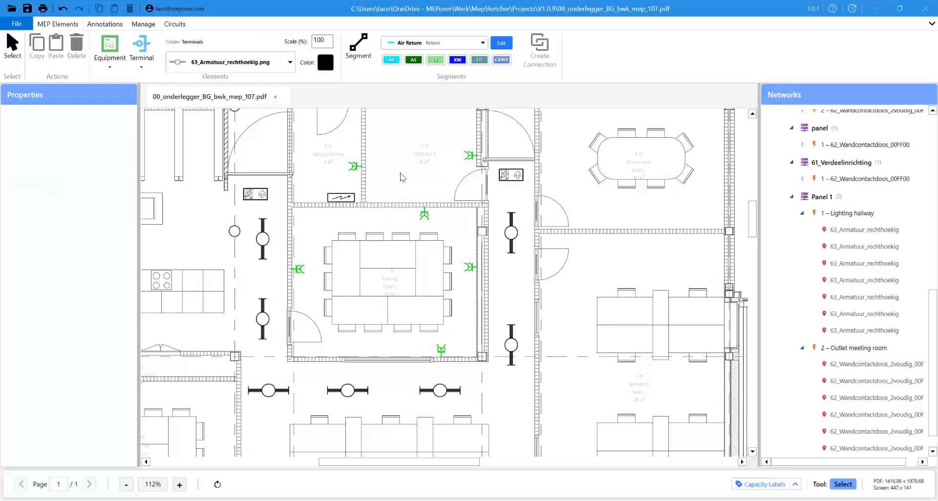
# Create a circuit from the 63_Vluchtroute_omhoog fixture in the right hallway and add the matching fixture in the left hallway
pyautogui.moveTo(557, 222); pyautogui.dragTo(569, 229, button='middle')
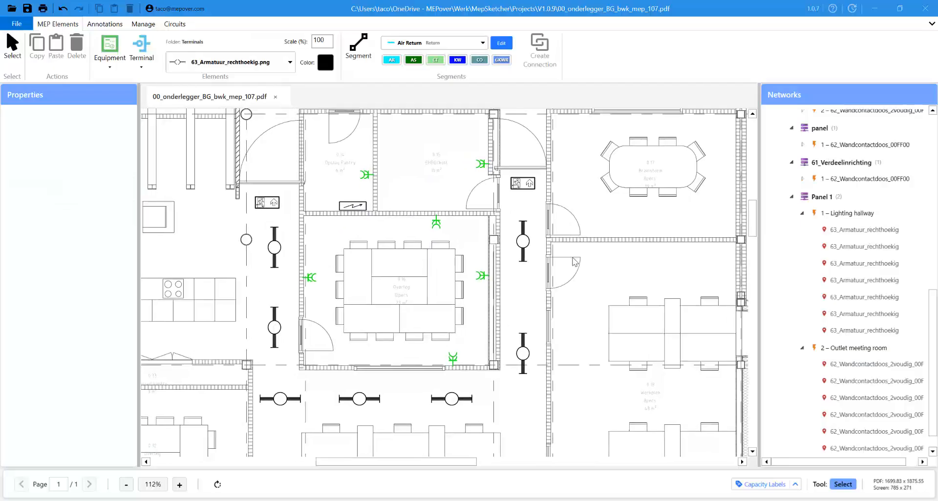
pyautogui.click(523, 184)
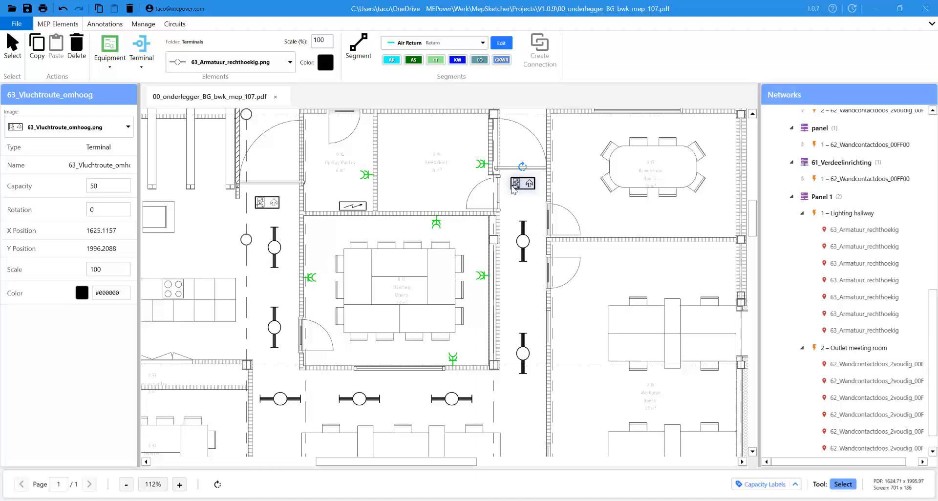
pyautogui.click(175, 24)
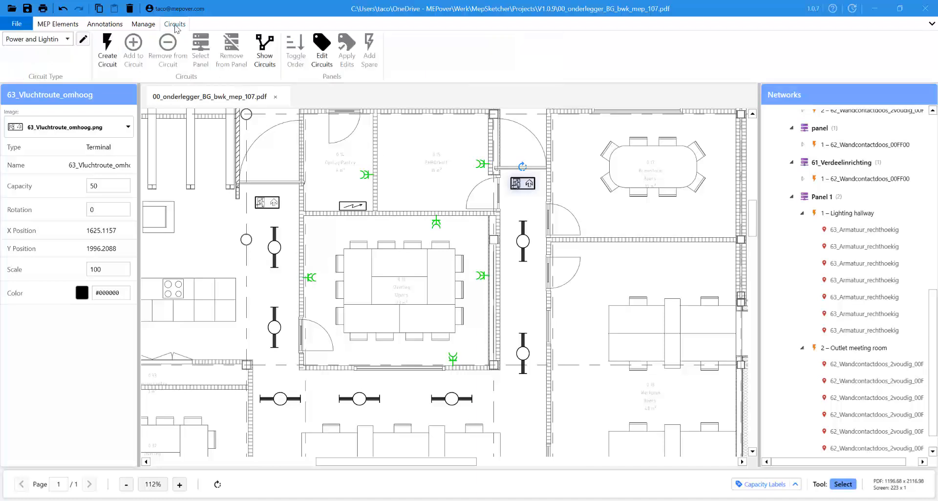
pyautogui.click(133, 49)
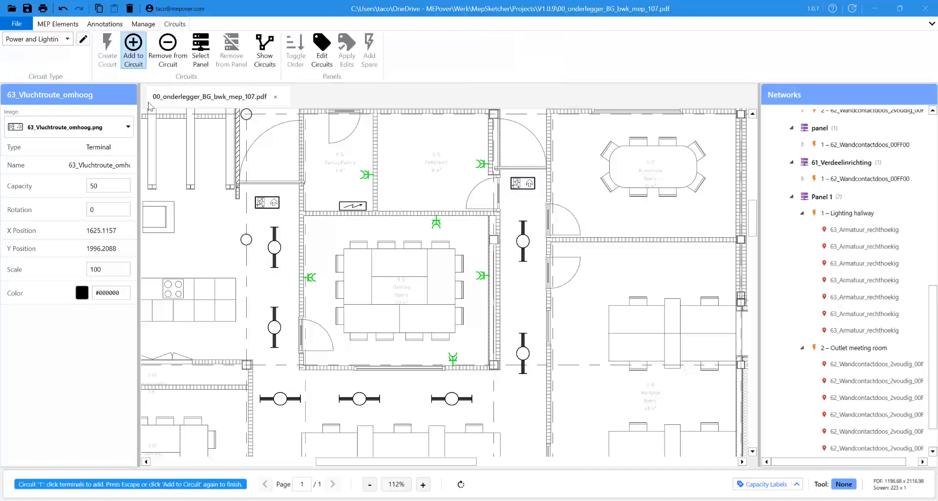
pyautogui.click(268, 202)
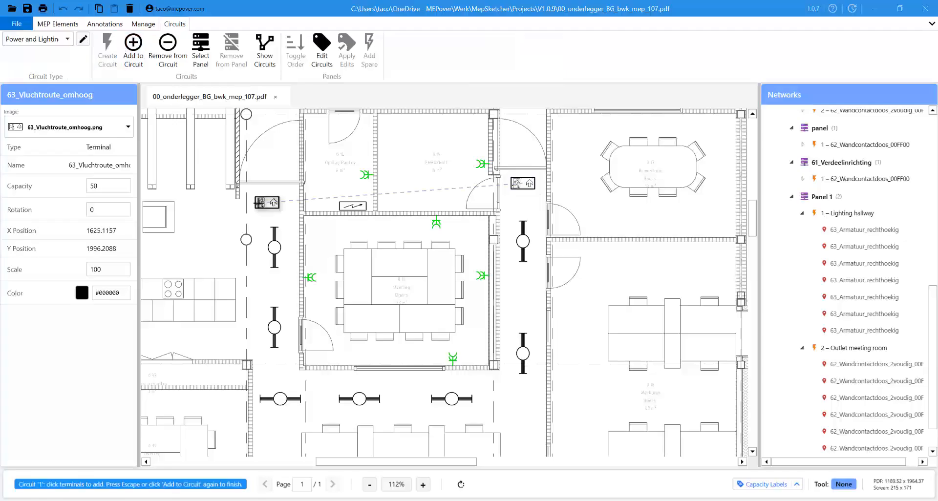
# Assign the escape-route fixture circuit to Panel 1 and select that panel in the network tree
pyautogui.click(196, 59)
pyautogui.click(352, 206)
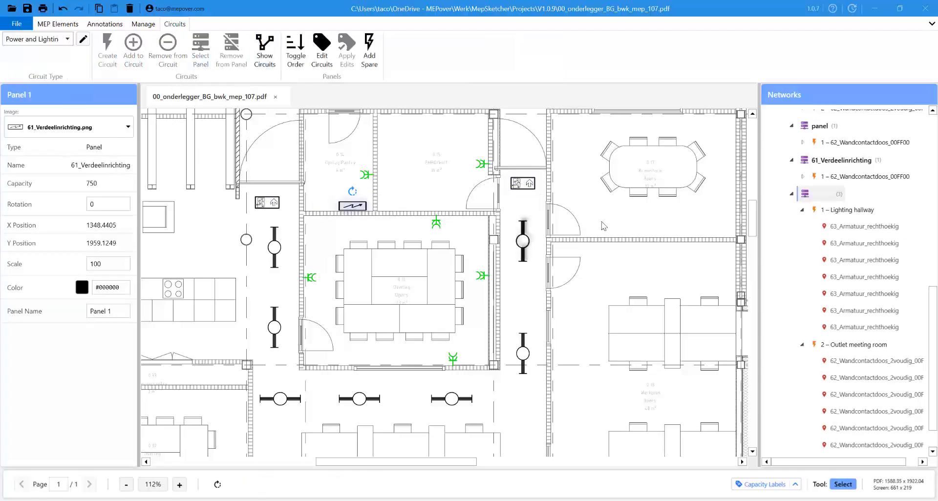
pyautogui.click(673, 230)
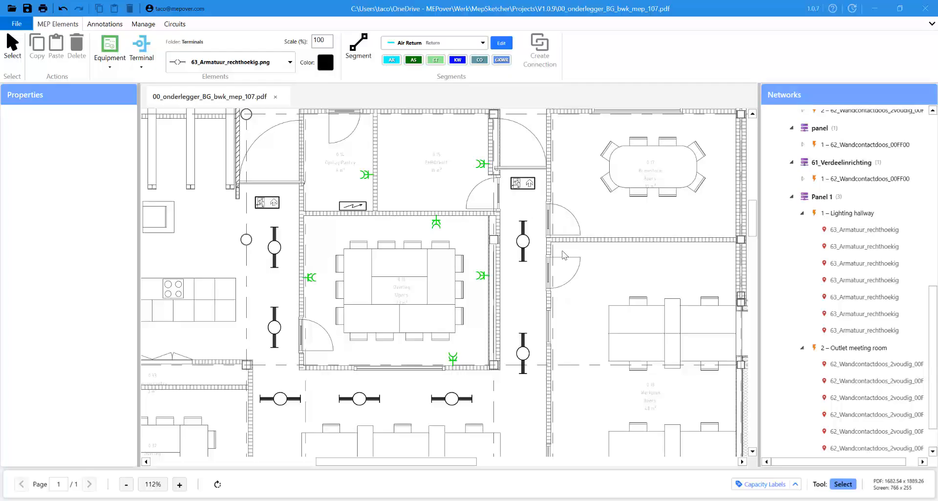
pyautogui.click(823, 197)
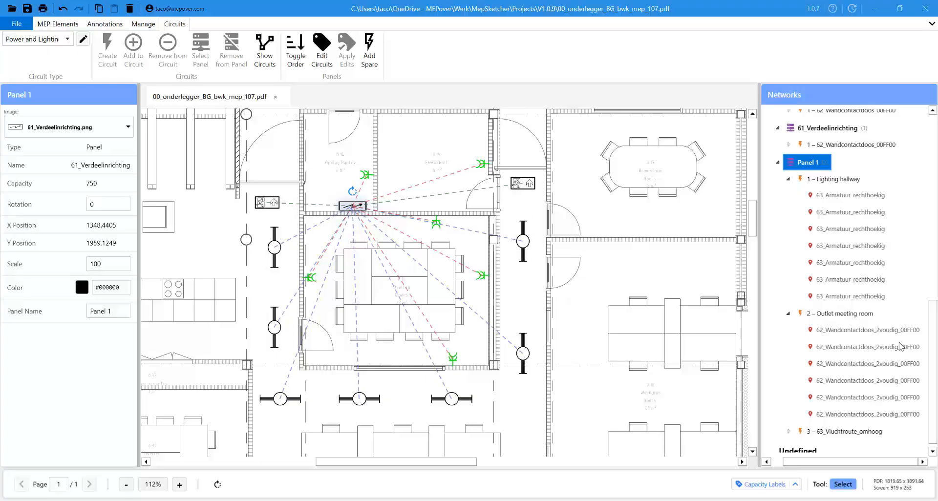
# Rename the 63_Vluchtroute_omhoog circuit under Panel 1 to "Emergency lighting"
pyautogui.scroll(-1, 846, 419)
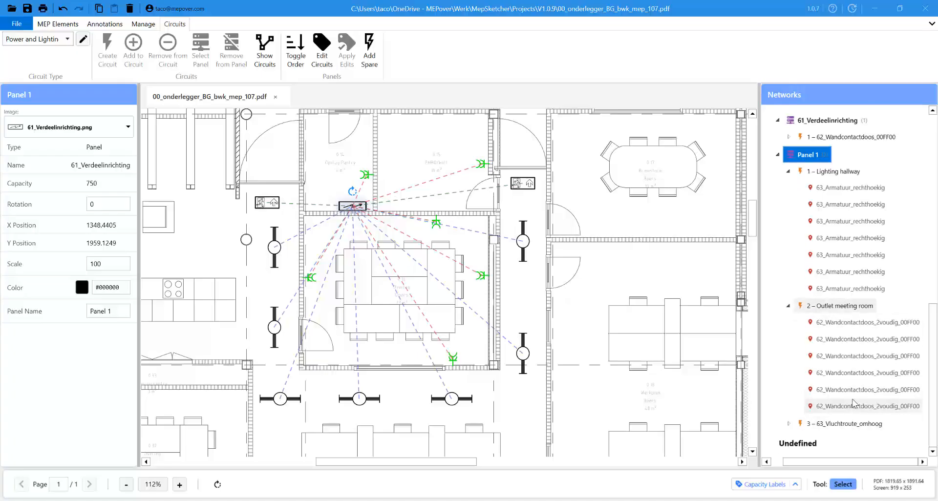
pyautogui.click(817, 425)
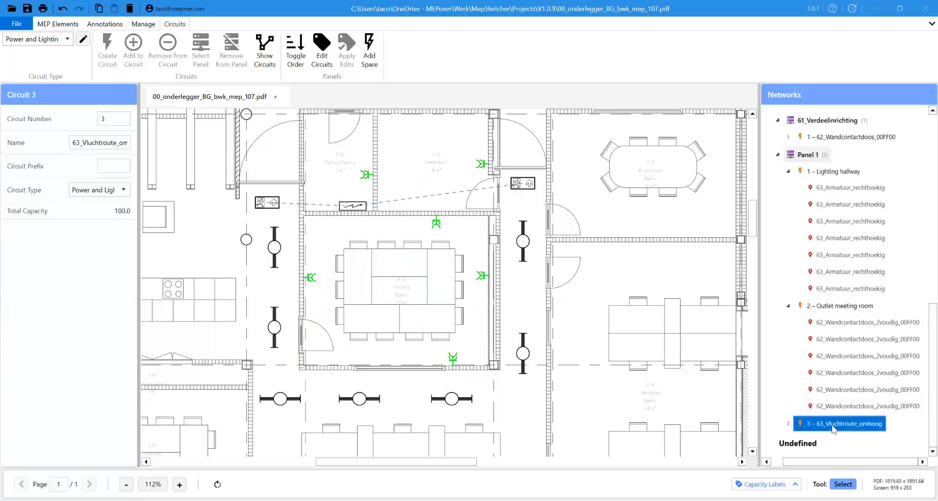
pyautogui.doubleClick(103, 145)
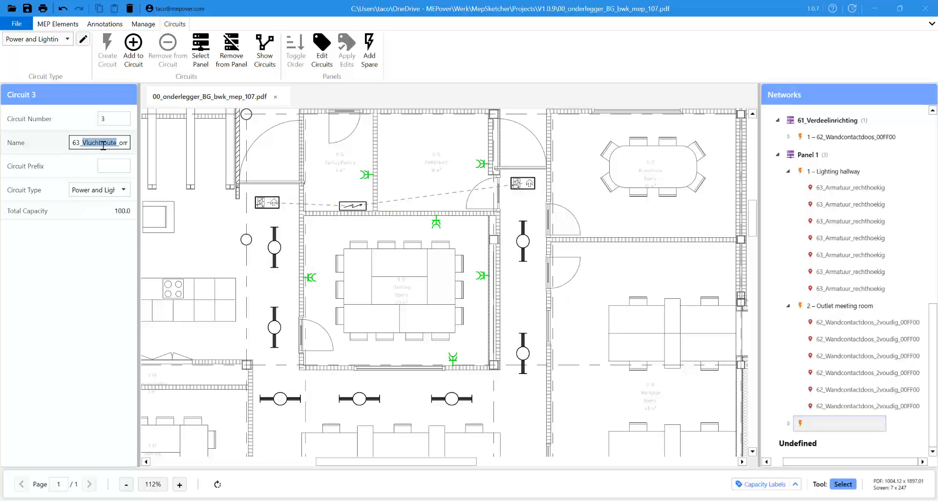
pyautogui.click(103, 145)
pyautogui.tripleClick(103, 146)
pyautogui.write('Emergenc')
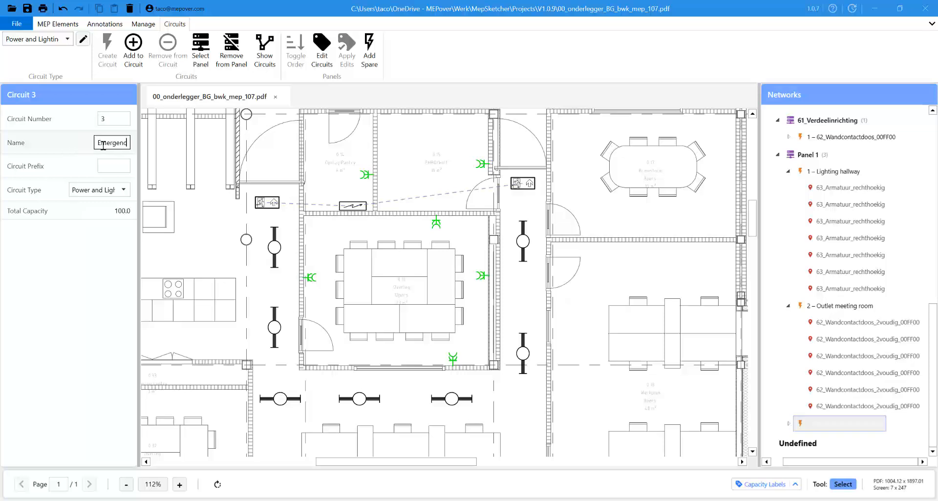
pyautogui.write('y lighting')
pyautogui.click(672, 281)
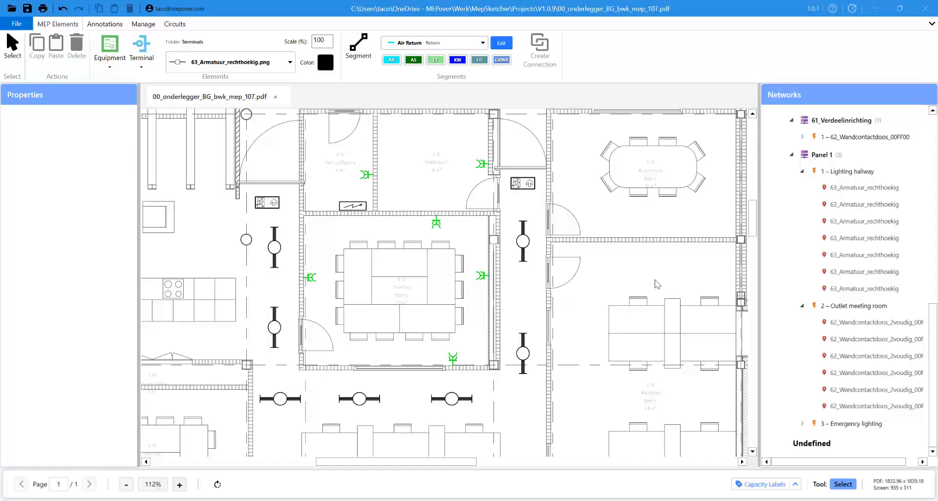
# Collapse the expanded circuits under Panel 1 and set the Emergency lighting circuit's number to 2
pyautogui.click(802, 306)
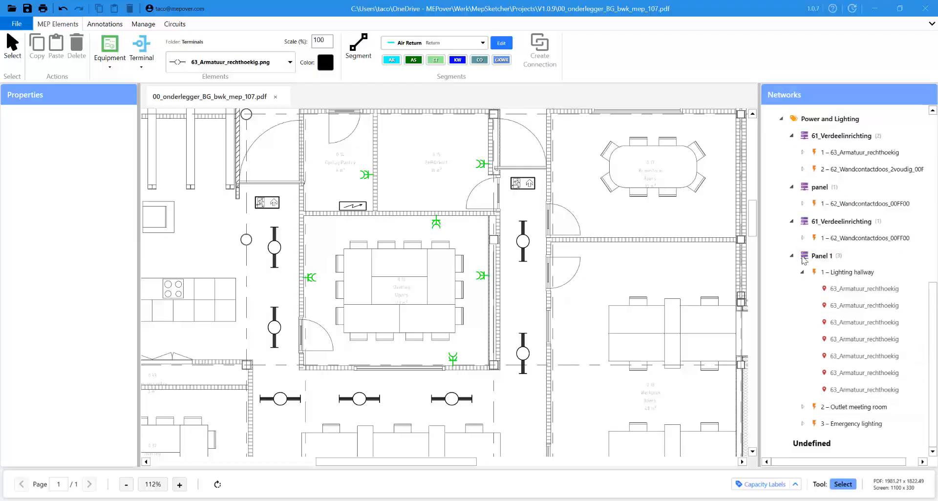
pyautogui.click(802, 273)
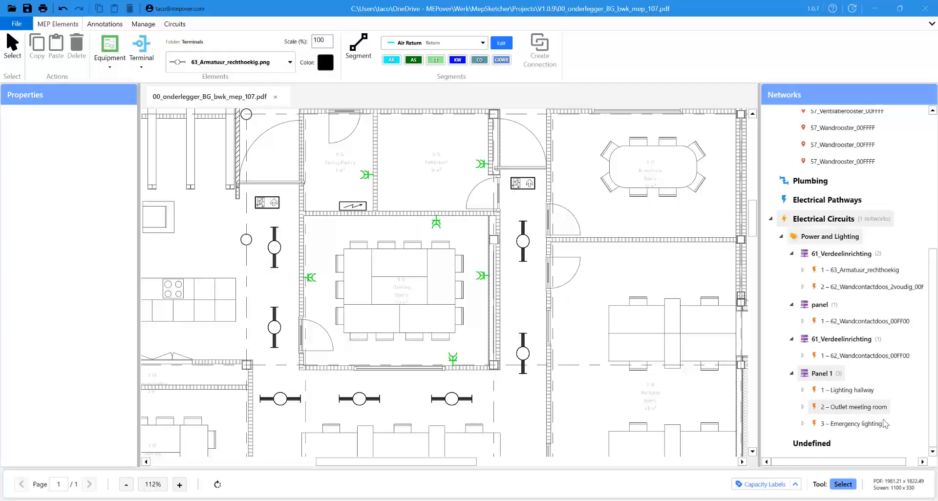
pyautogui.click(848, 425)
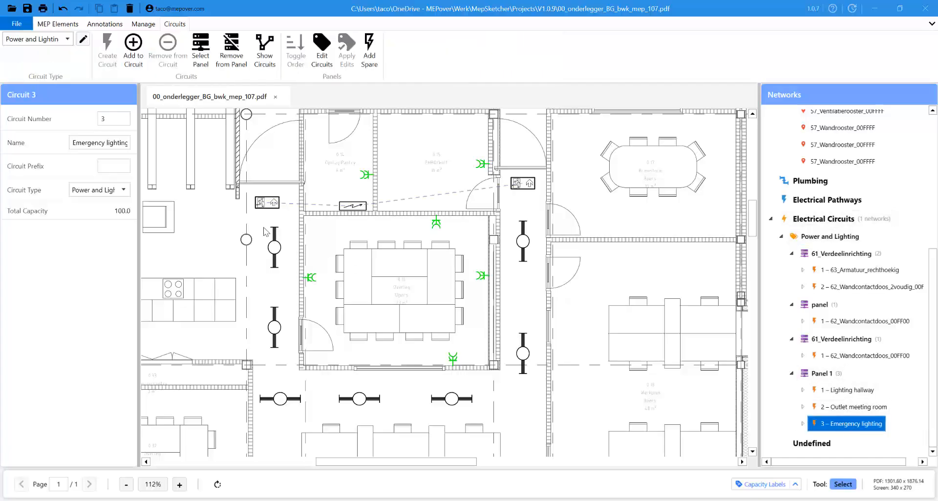
pyautogui.doubleClick(102, 119)
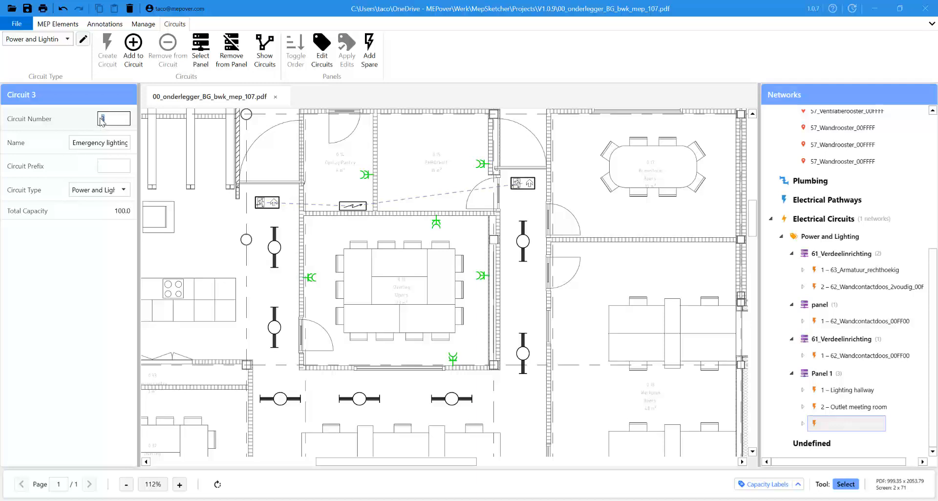
pyautogui.write('2')
pyautogui.press('Return')
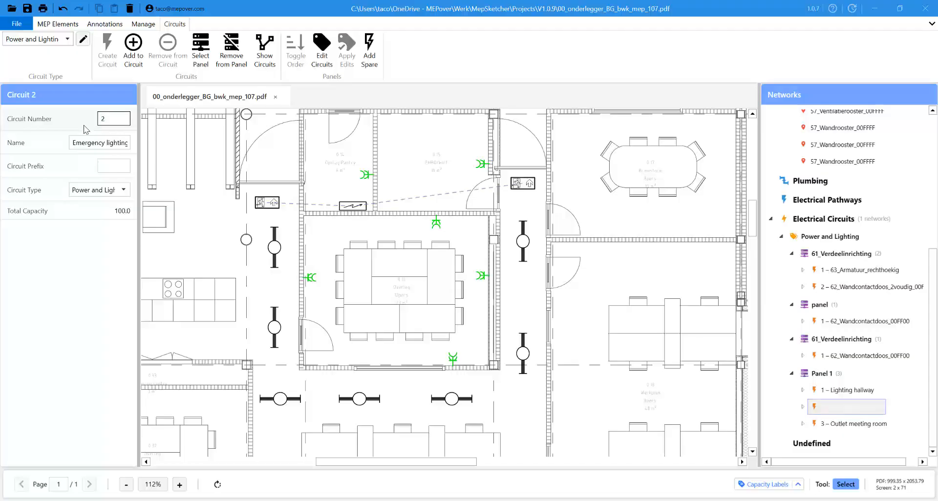
# Select the Outlet meeting room circuit and check the circuit order under Panel 1
pyautogui.click(852, 424)
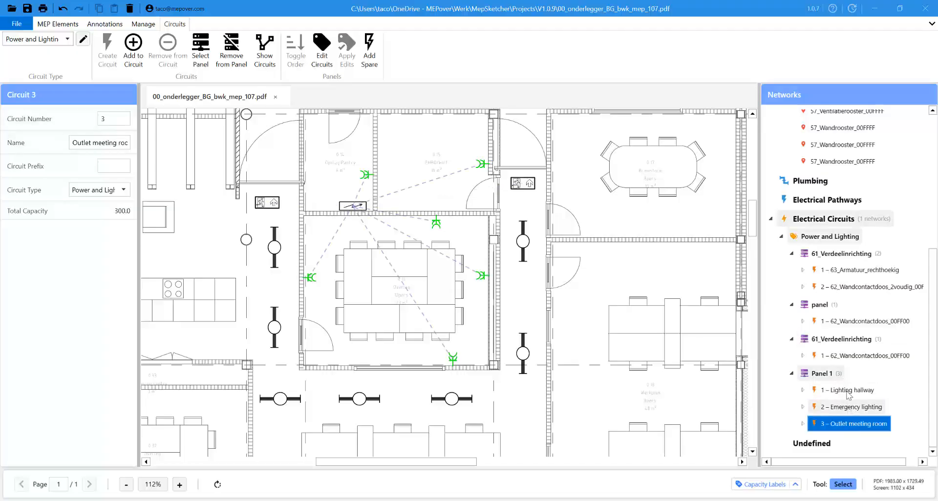
pyautogui.hscroll(1, 840, 406)
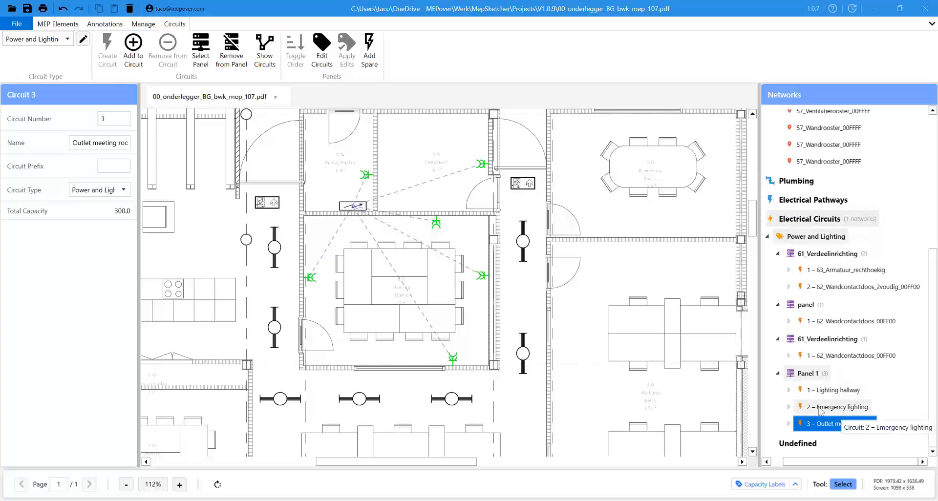
# Add a spare circuit to Panel 1 with the Outlet meeting room circuit selected
pyautogui.click(636, 367)
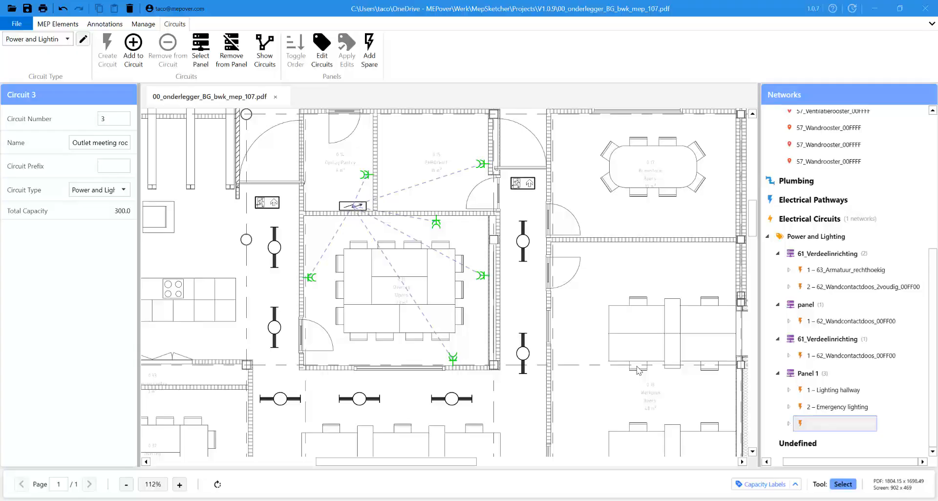
pyautogui.click(829, 409)
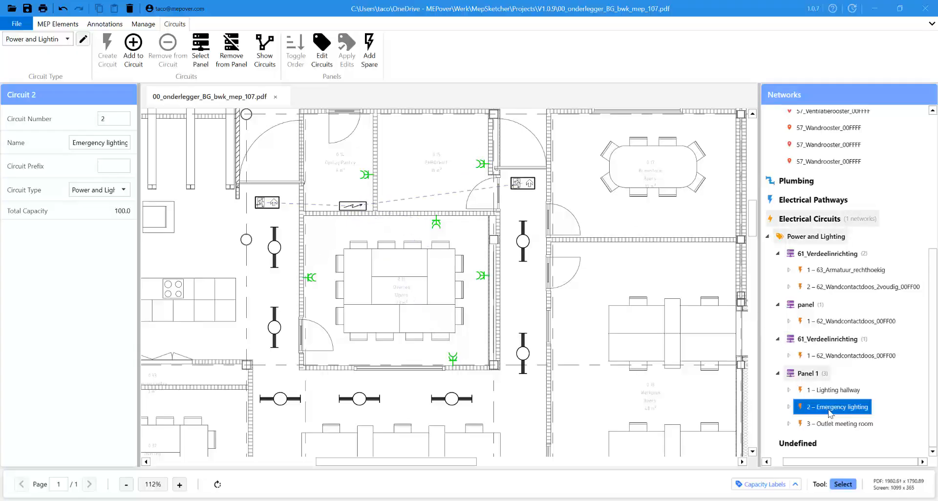
pyautogui.click(839, 424)
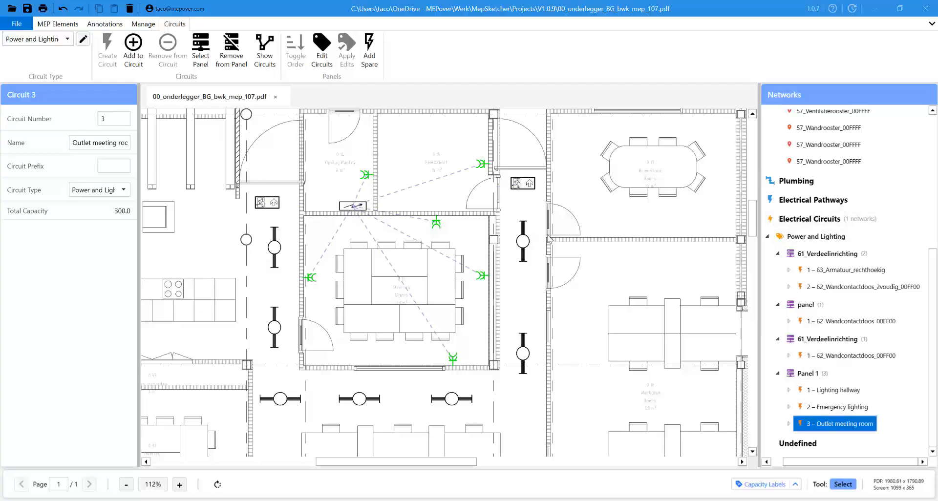
pyautogui.click(371, 61)
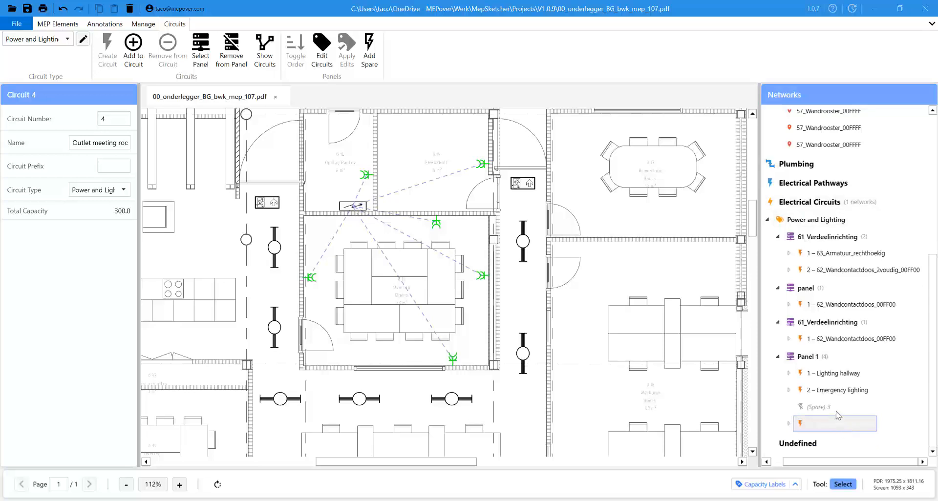
# Set the spare circuit's number to 4 so it follows the Outlet meeting room circuit under Panel 1
pyautogui.click(834, 409)
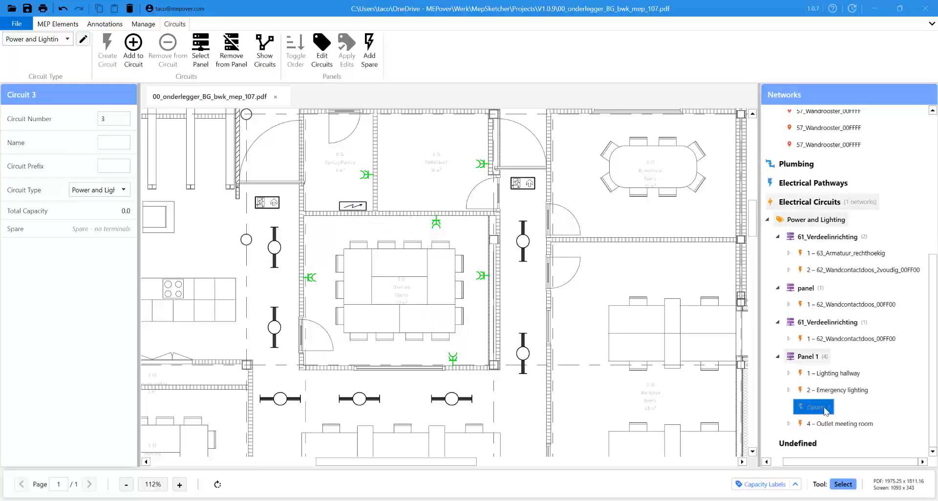
pyautogui.click(117, 118)
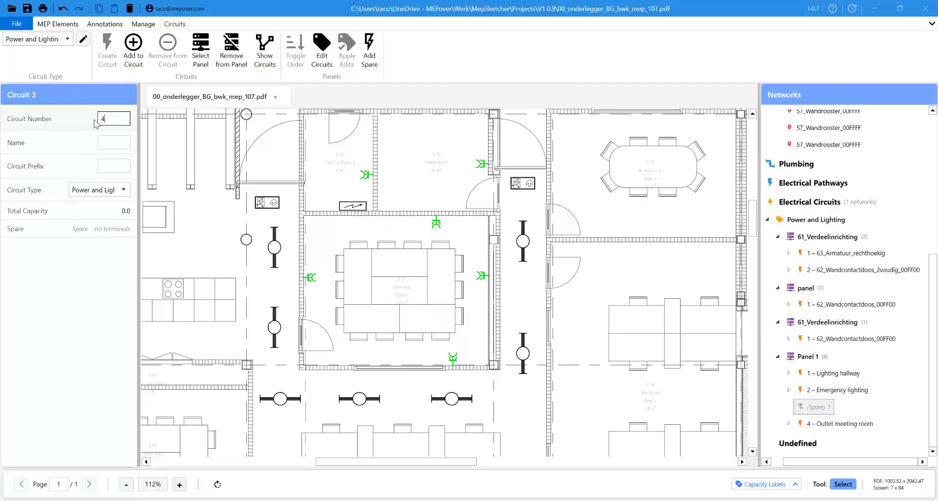
pyautogui.write('4')
pyautogui.press('Return')
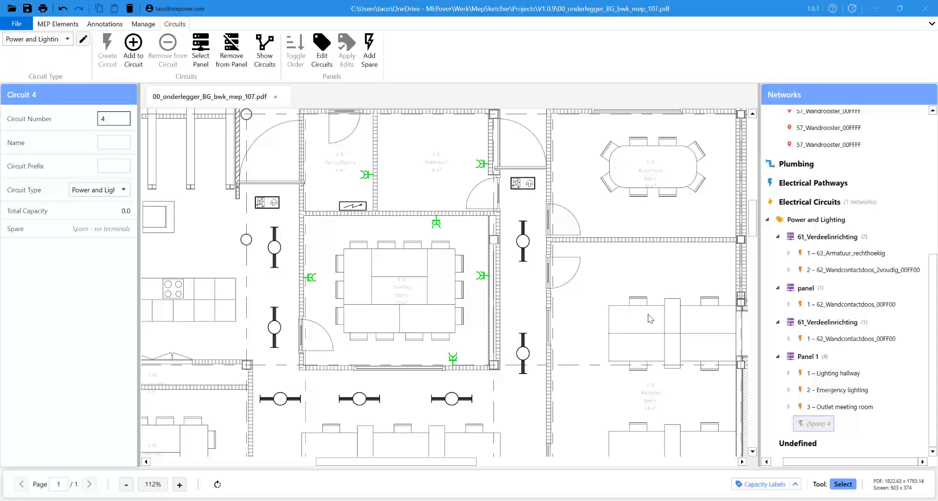
pyautogui.click(657, 338)
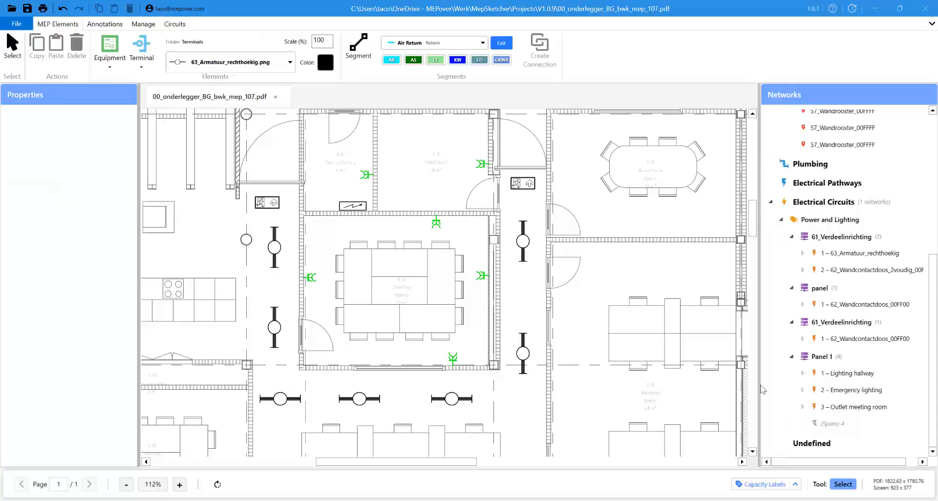
# Give the Lighting hallway circuit under Panel 1 the circuit prefix K
pyautogui.click(844, 375)
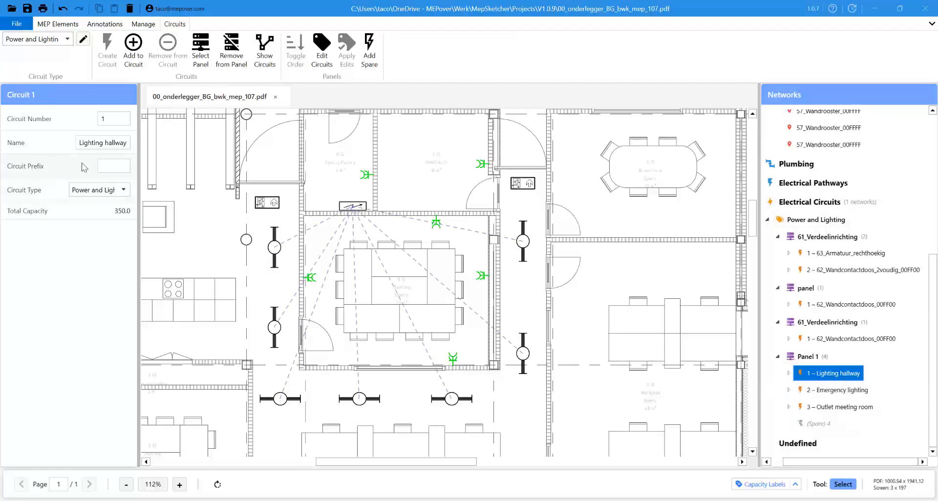
pyautogui.click(114, 166)
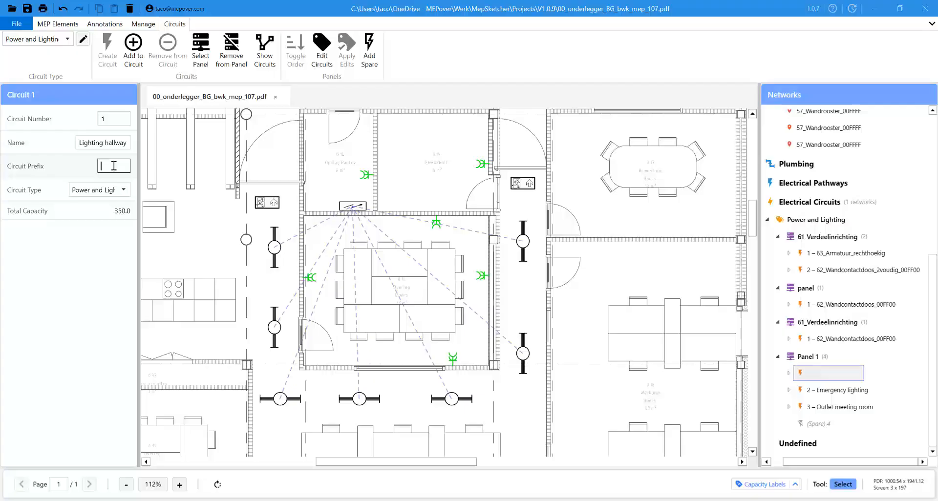
pyautogui.write('K')
pyautogui.click(622, 309)
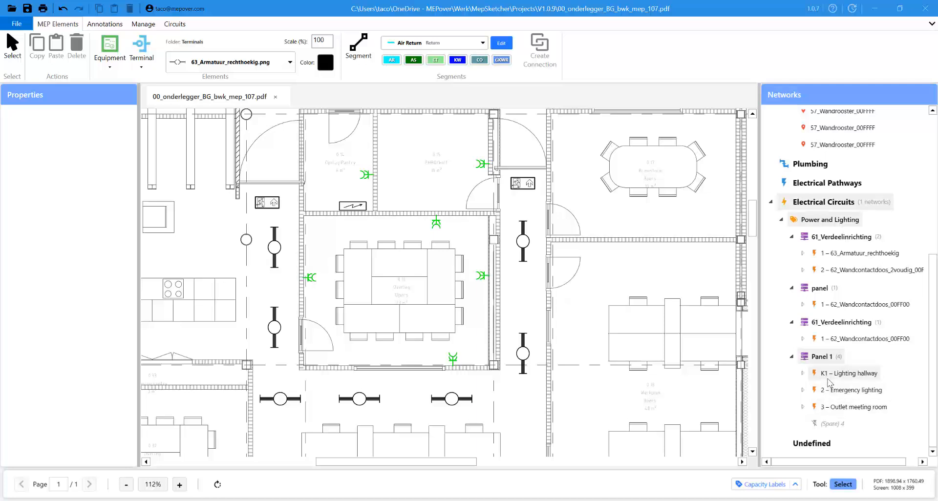
# Batch-edit the Emergency lighting and Outlet meeting room circuits under Panel 1 to give both the circuit prefix K
pyautogui.click(836, 408)
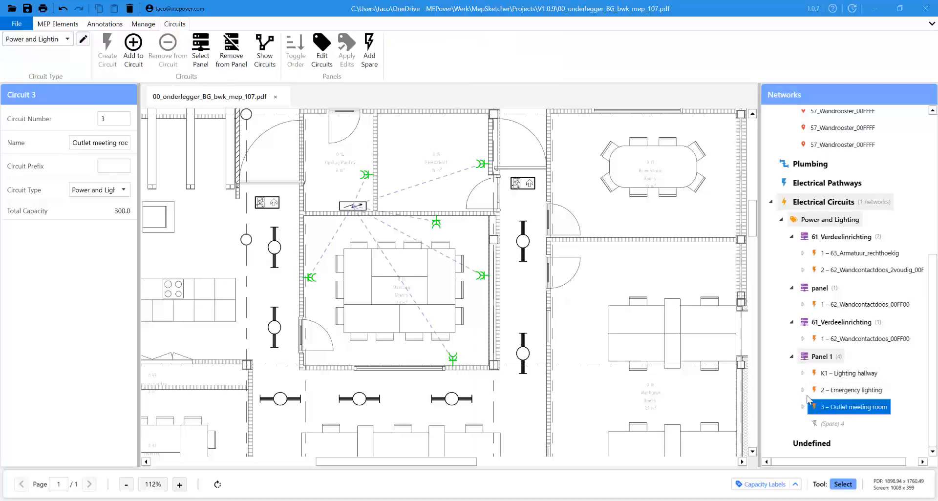
pyautogui.click(322, 52)
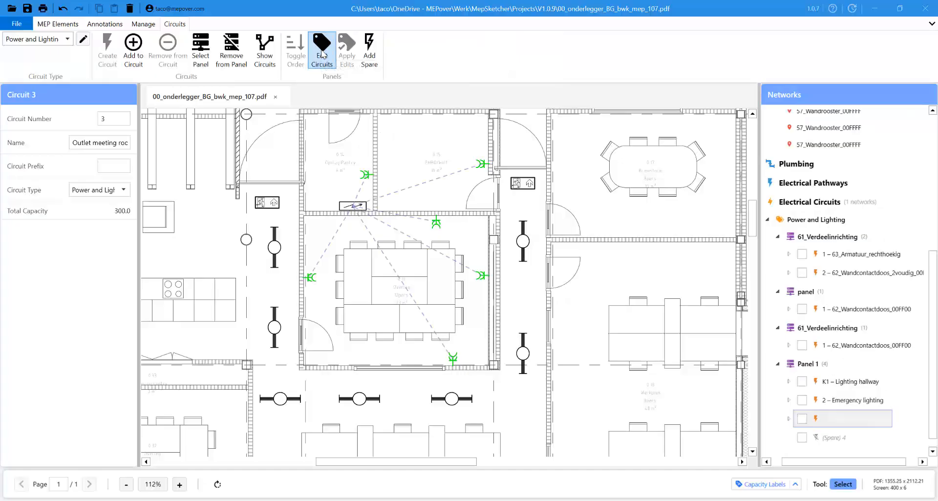
pyautogui.click(802, 401)
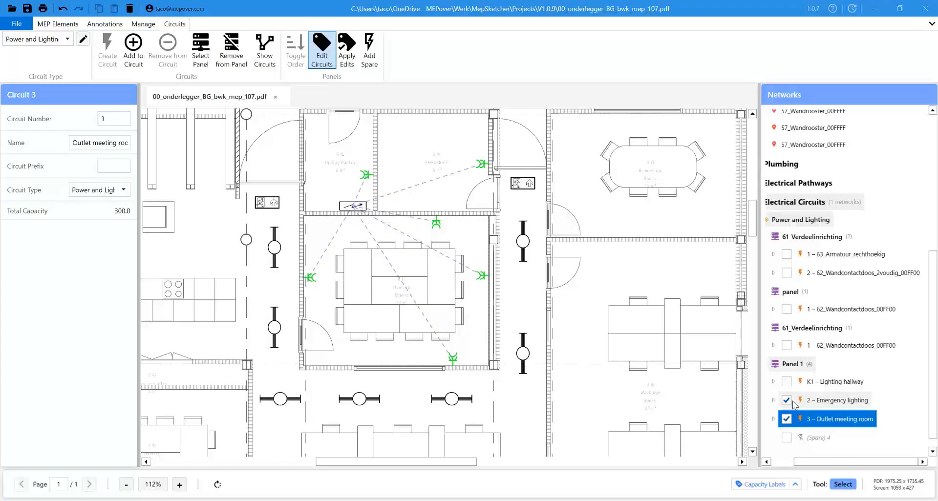
pyautogui.click(115, 167)
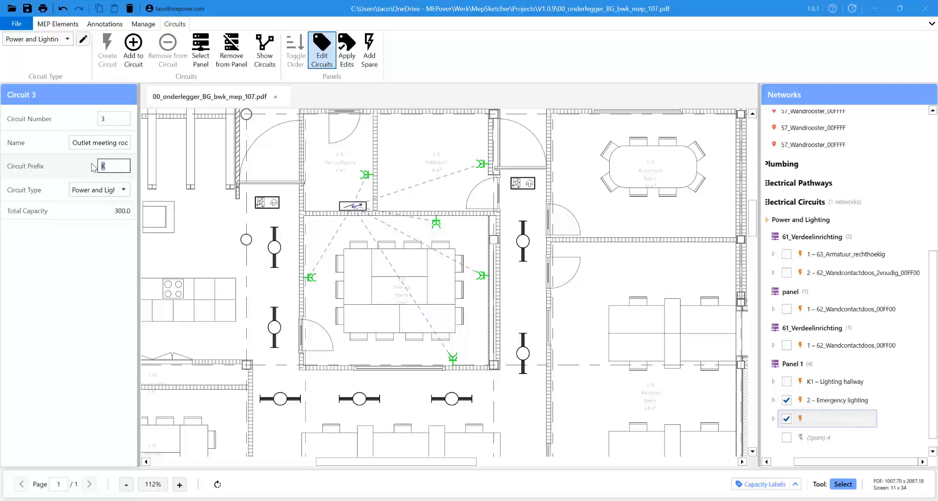
pyautogui.click(354, 57)
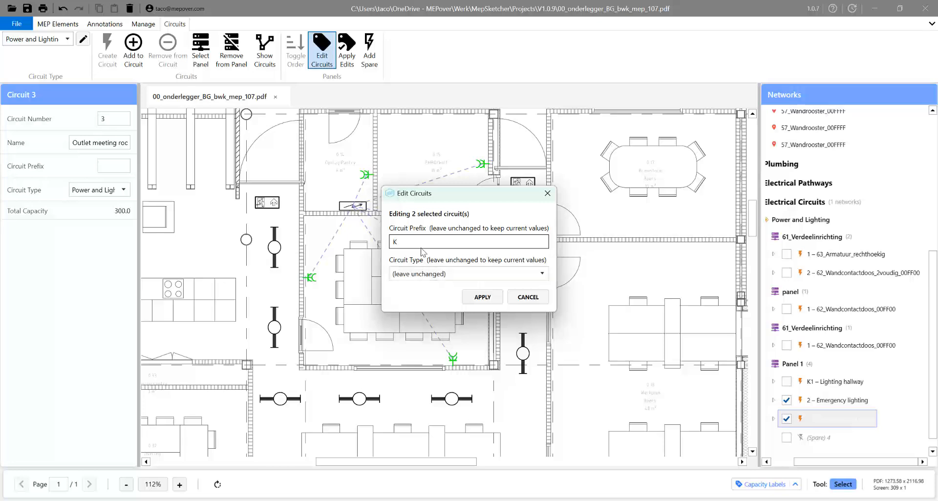
pyautogui.click(485, 297)
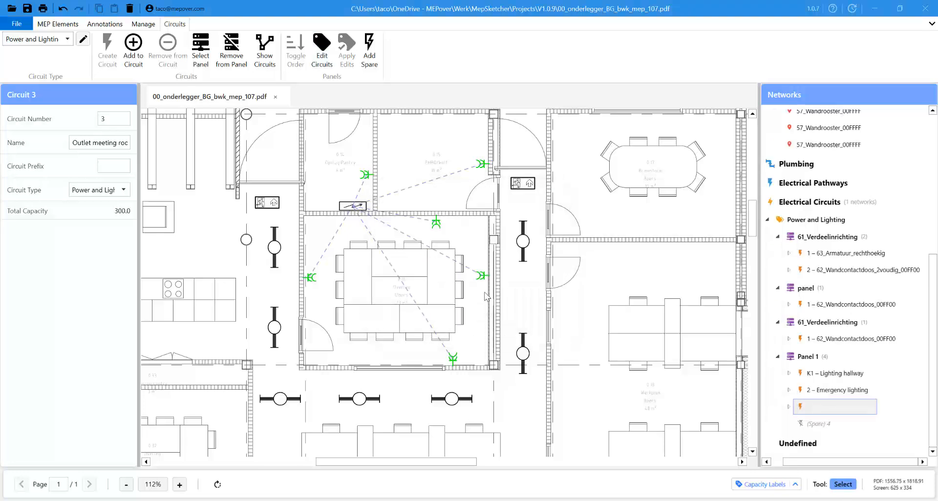
# Check the prefixes of the Lighting hallway, Emergency lighting and Outlet meeting room circuits under Panel 1, and clear the selection
pyautogui.click(849, 390)
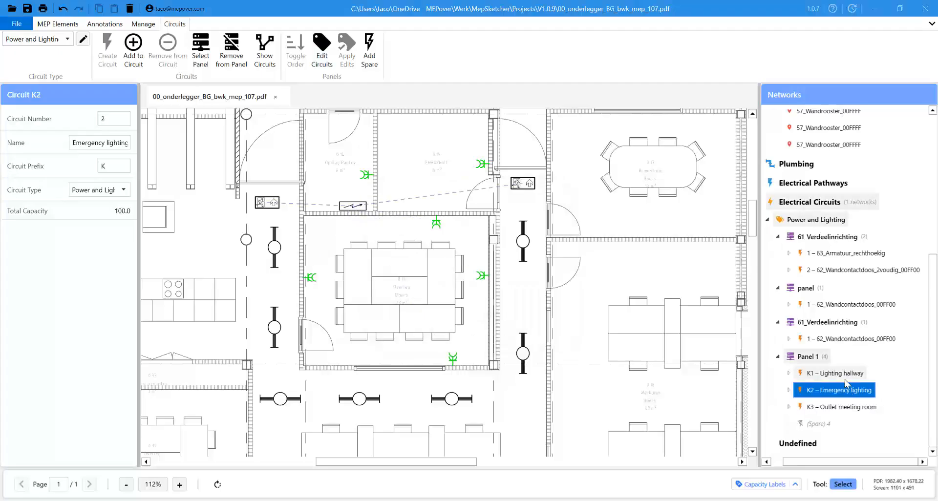
pyautogui.click(841, 374)
pyautogui.click(849, 390)
pyautogui.click(849, 407)
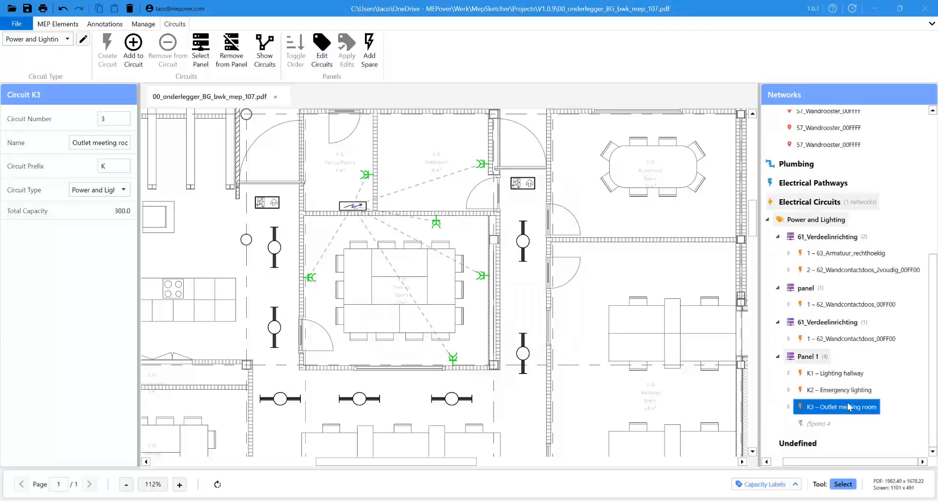
pyautogui.click(819, 361)
pyautogui.click(652, 291)
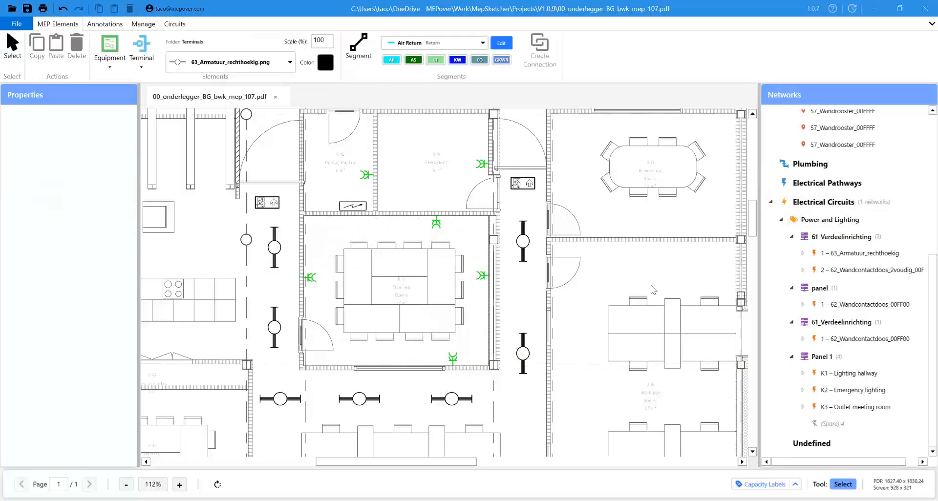